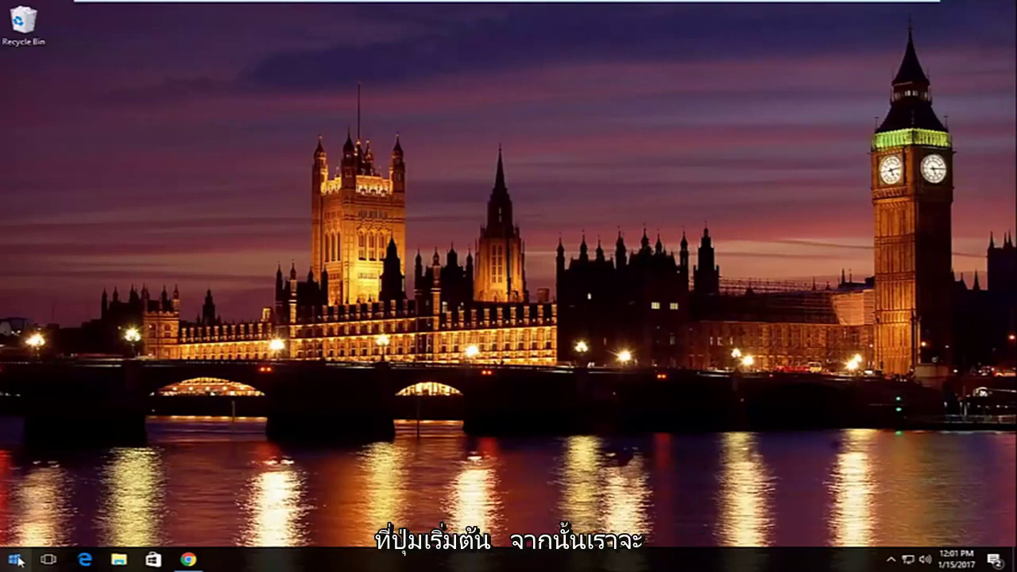
Open an elevated Command Prompt and run ipconfig /release to drop Ethernet0's IPv4 address
{"action": "right_click", "coordinate": [16, 559]}
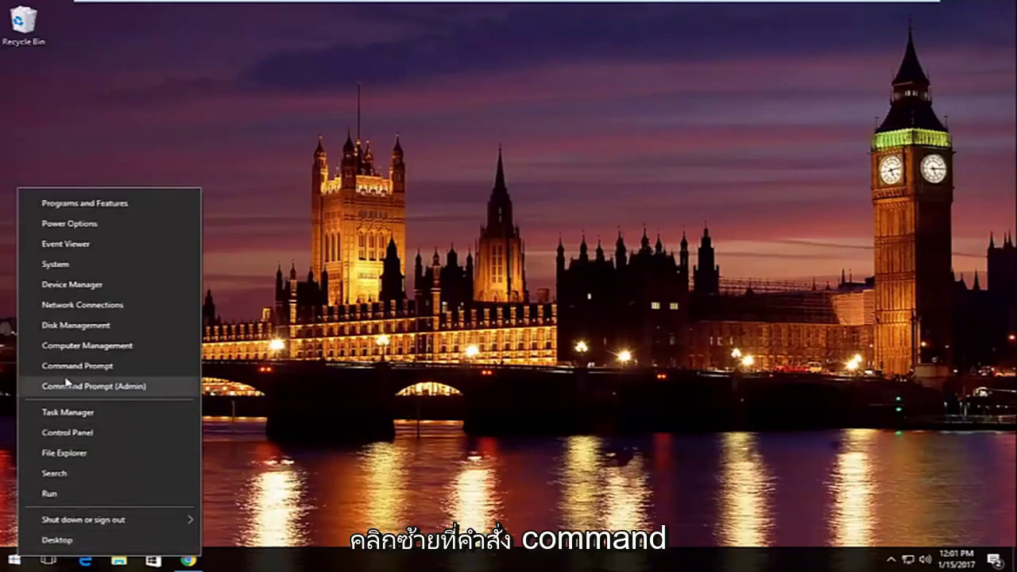
{"action": "left_click", "coordinate": [118, 391]}
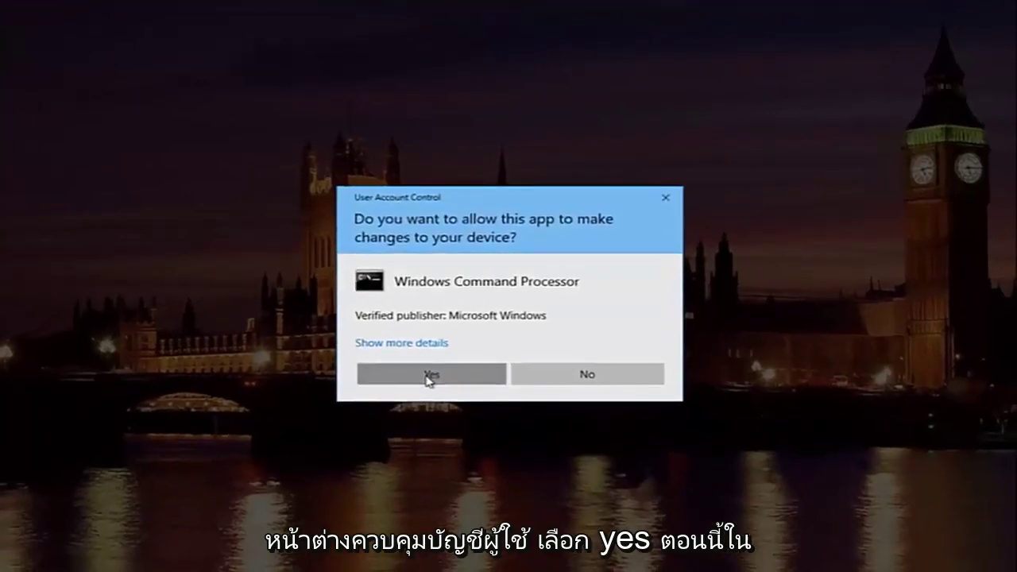
{"action": "left_click", "coordinate": [427, 375]}
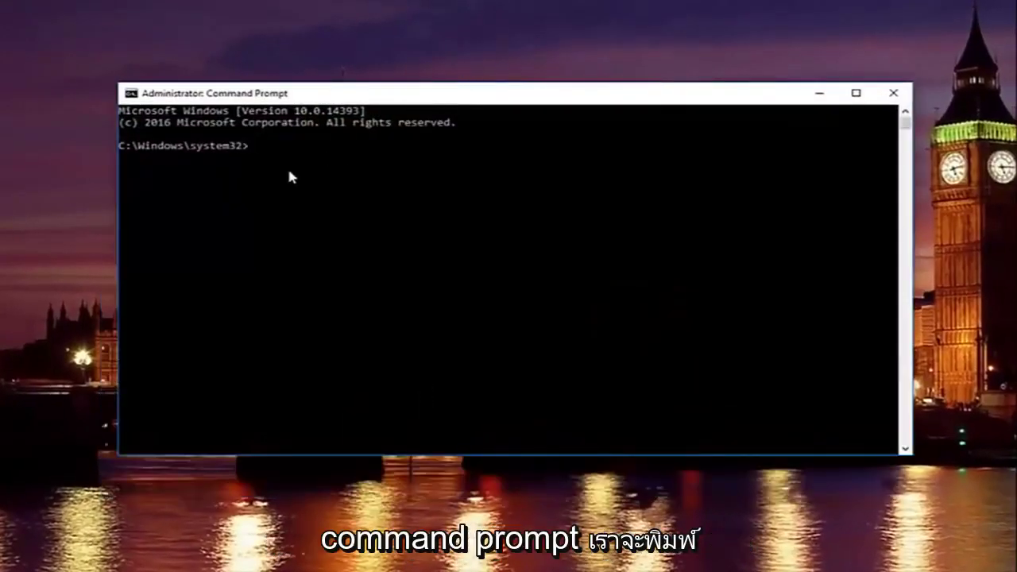
{"action": "type", "text": "ipc"}
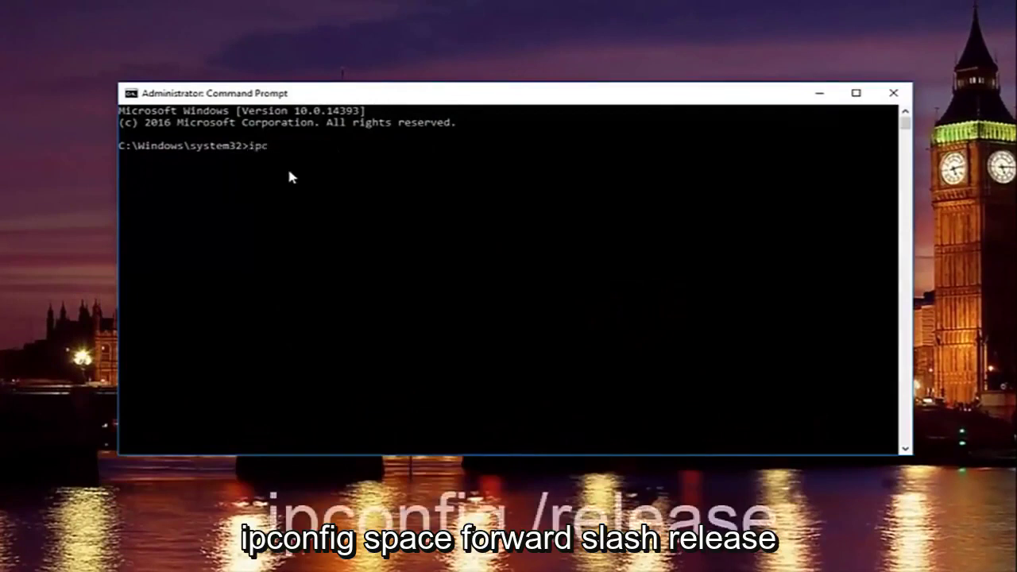
{"action": "type", "text": "onfig /"}
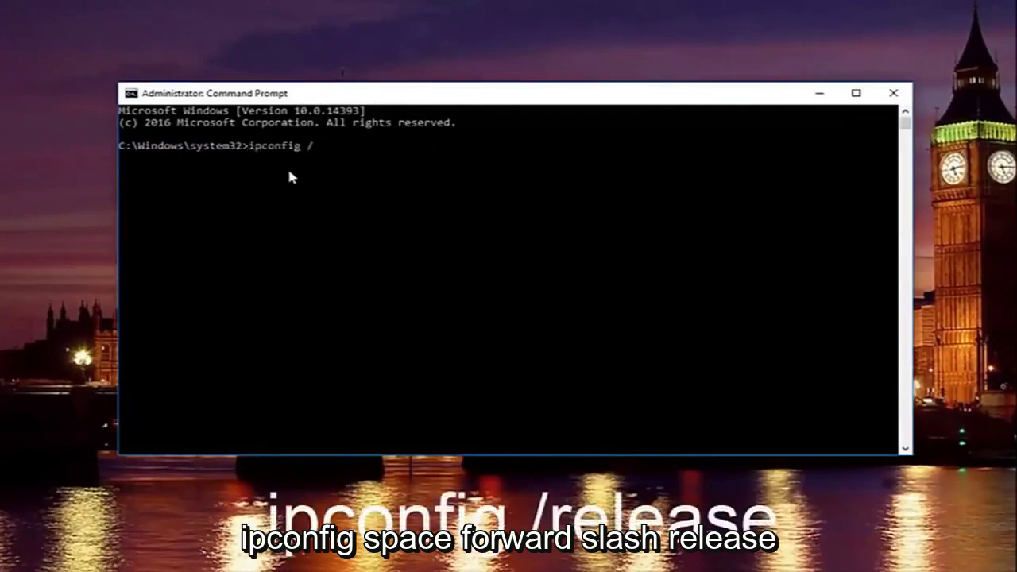
{"action": "type", "text": "release"}
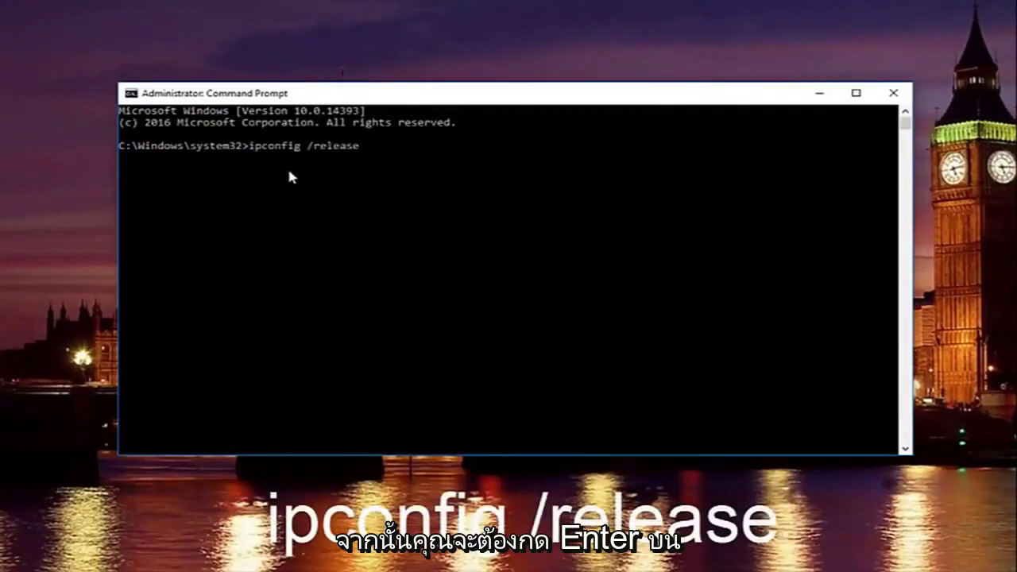
{"action": "key", "text": "Return"}
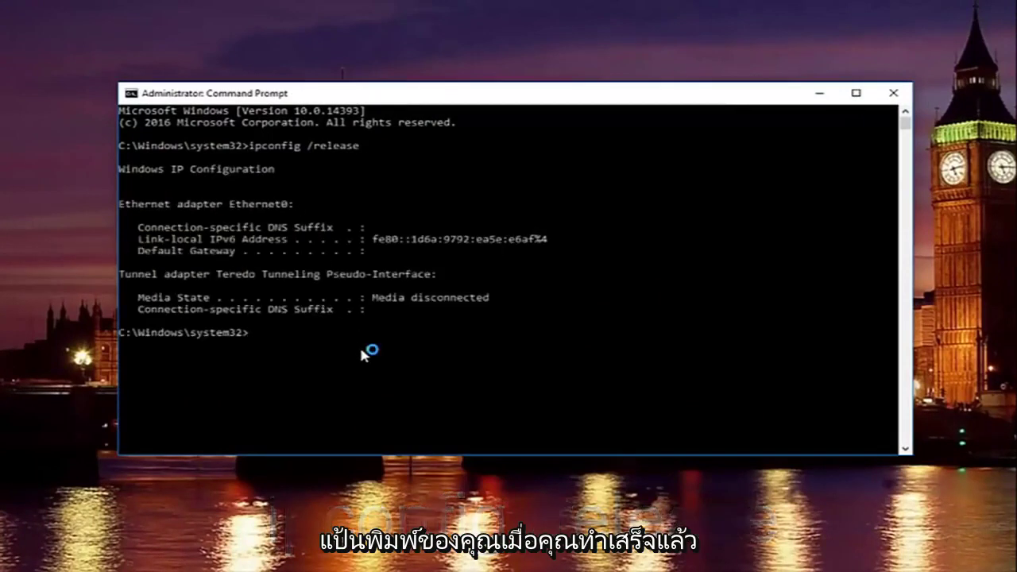
Run ipconfig /all to list the full configuration, then type ipconfig /flushdns at the prompt
{"action": "type", "text": "i"}
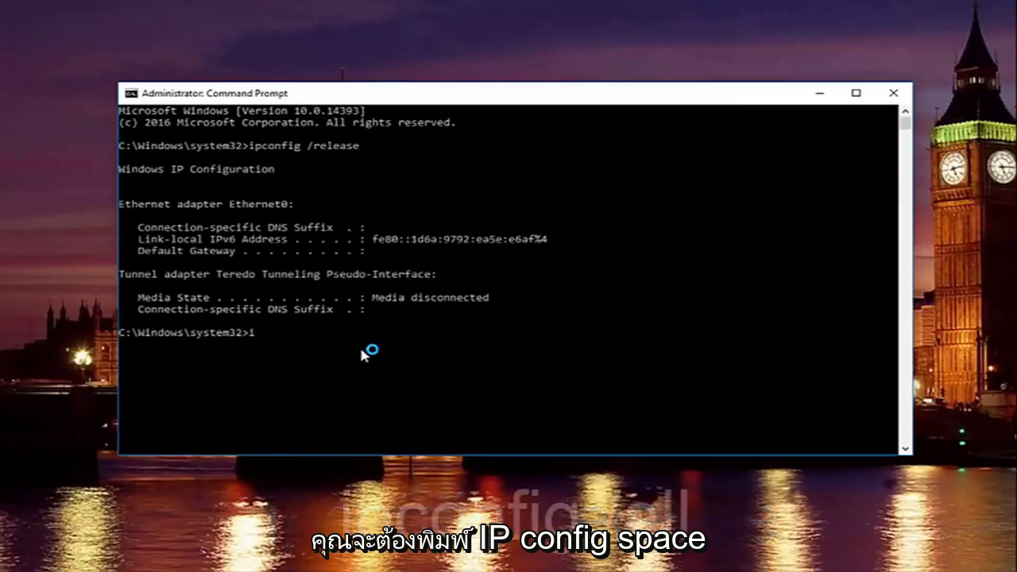
{"action": "type", "text": "pconfig "}
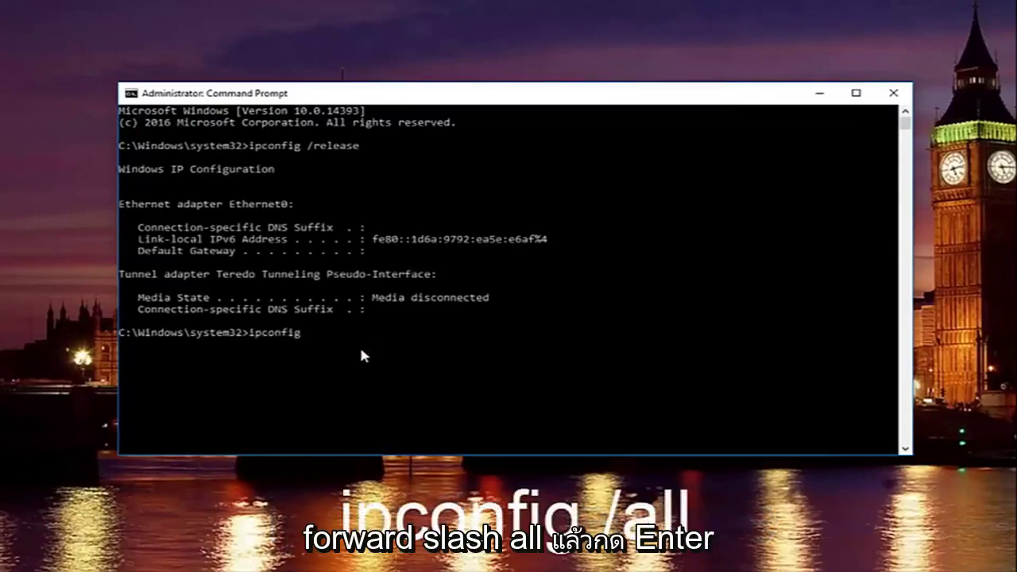
{"action": "type", "text": "/all"}
{"action": "key", "text": "Return"}
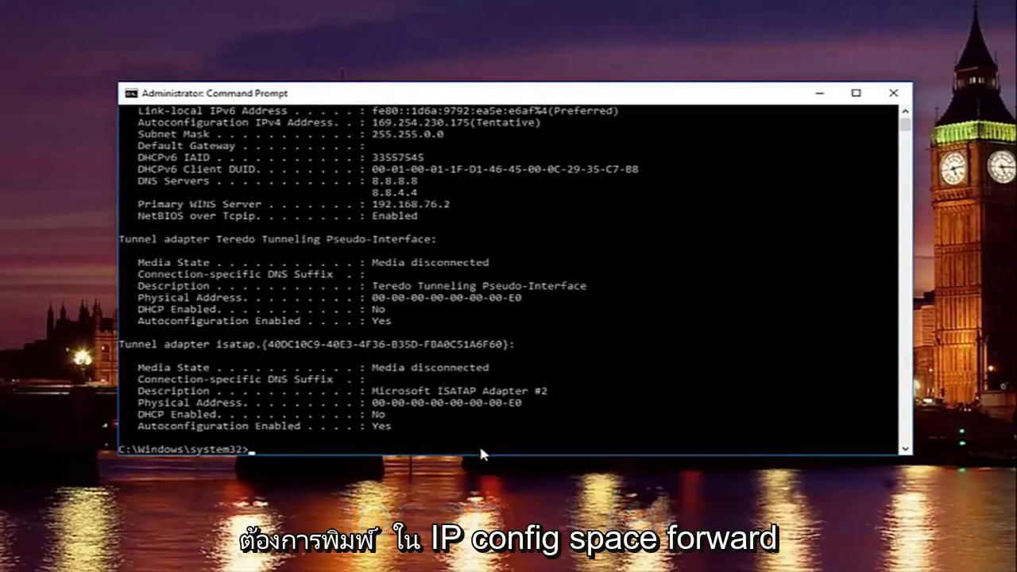
{"action": "type", "text": "ipconfig"}
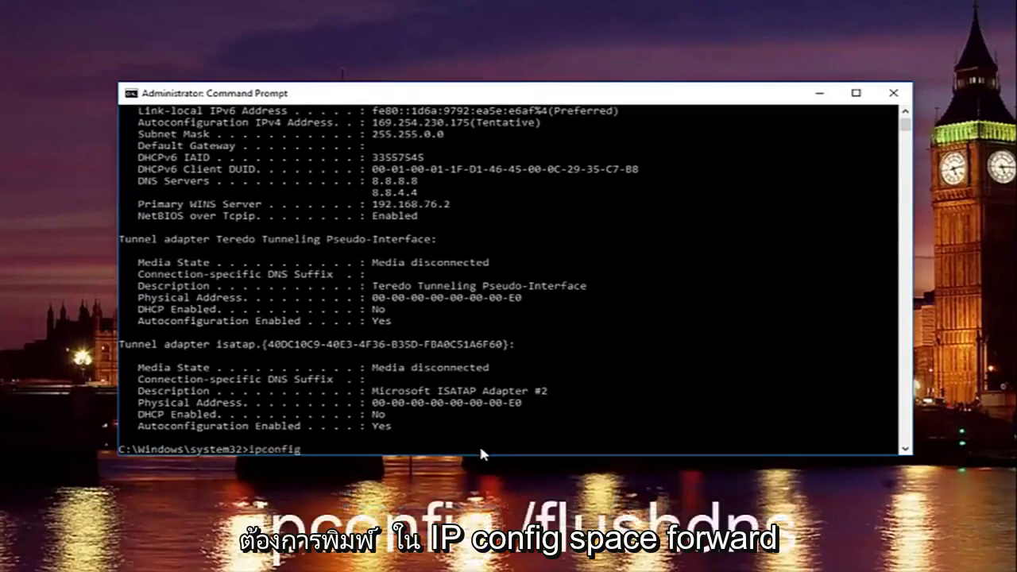
{"action": "type", "text": " /"}
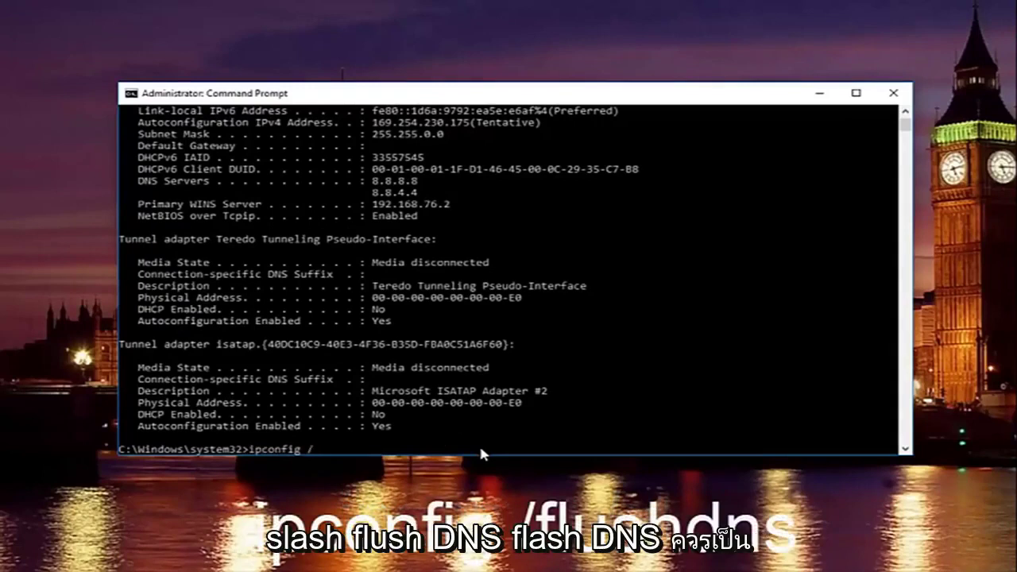
{"action": "type", "text": "flushdns"}
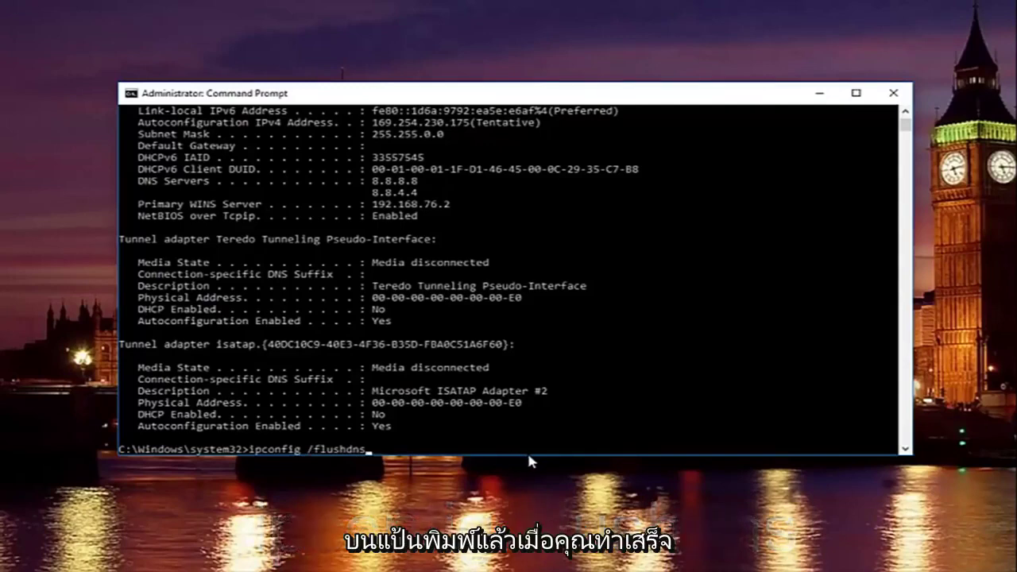
Flush the DNS cache and run ipconfig /renew so Ethernet0 gets 192.168.76.129
{"action": "key", "text": "Return"}
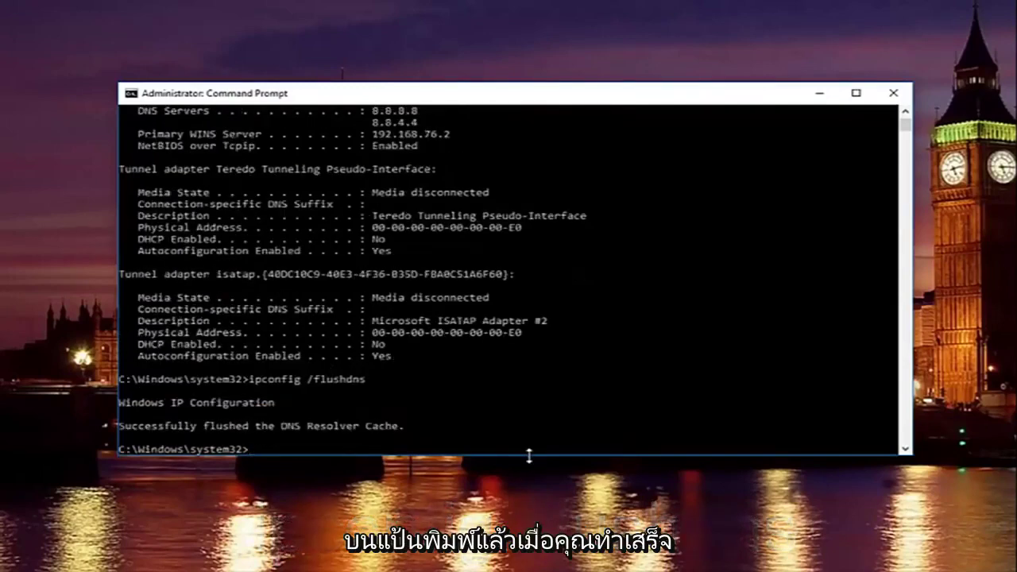
{"action": "type", "text": "ipconfig"}
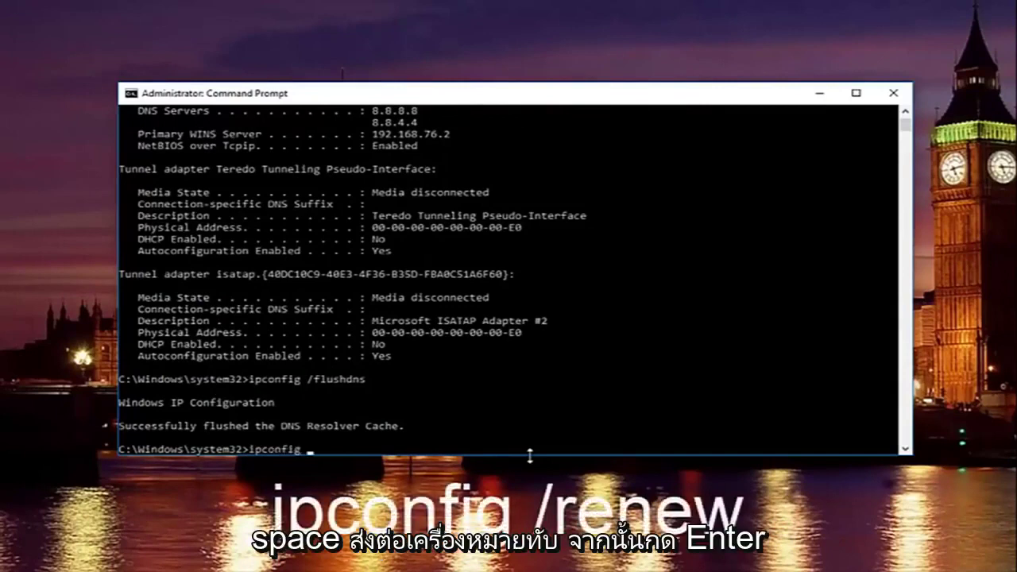
{"action": "type", "text": " /renew"}
{"action": "key", "text": "Return"}
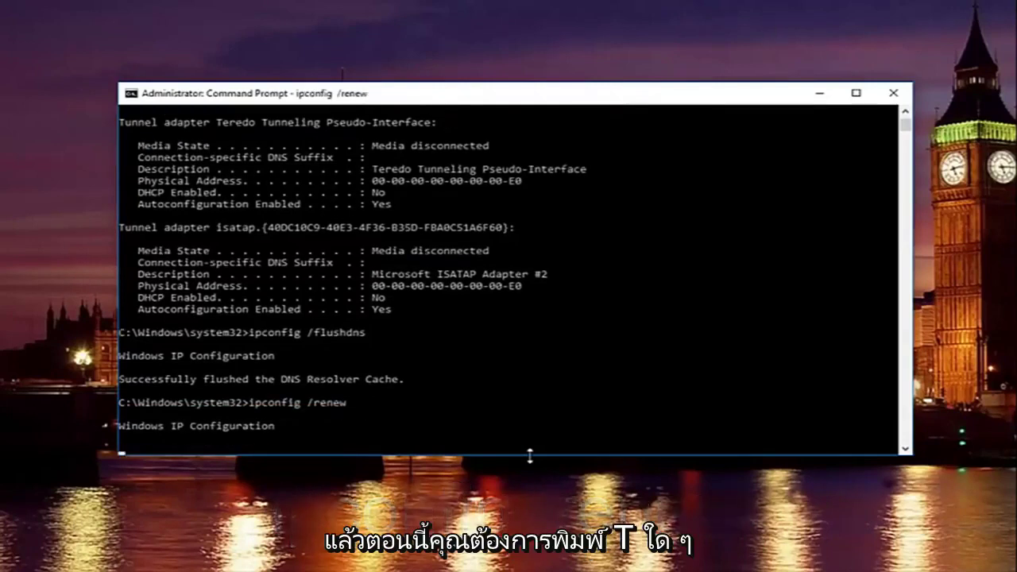
{"action": "type", "text": "ne"}
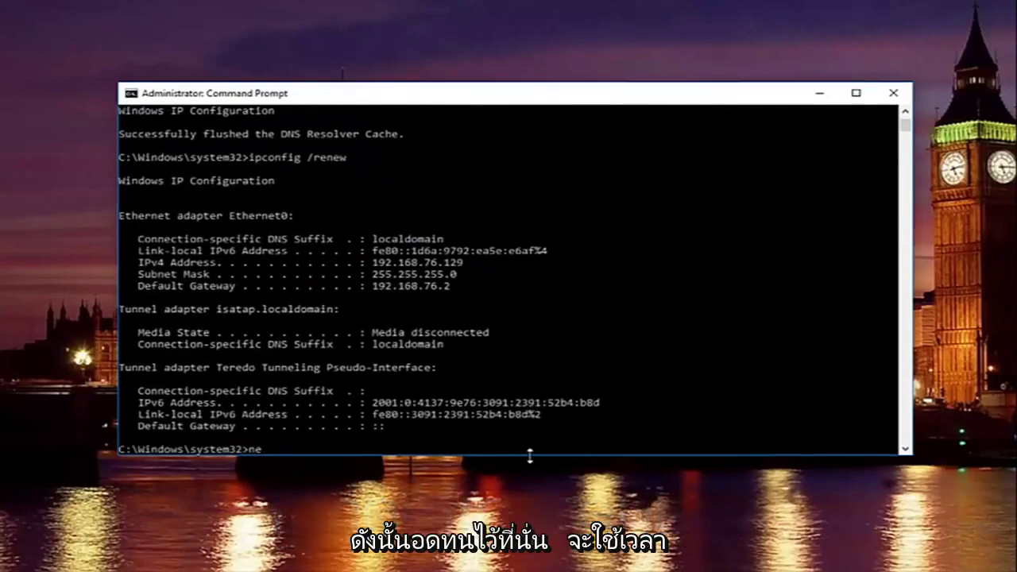
{"action": "key", "text": "BackSpace"}
{"action": "key", "text": "BackSpace"}
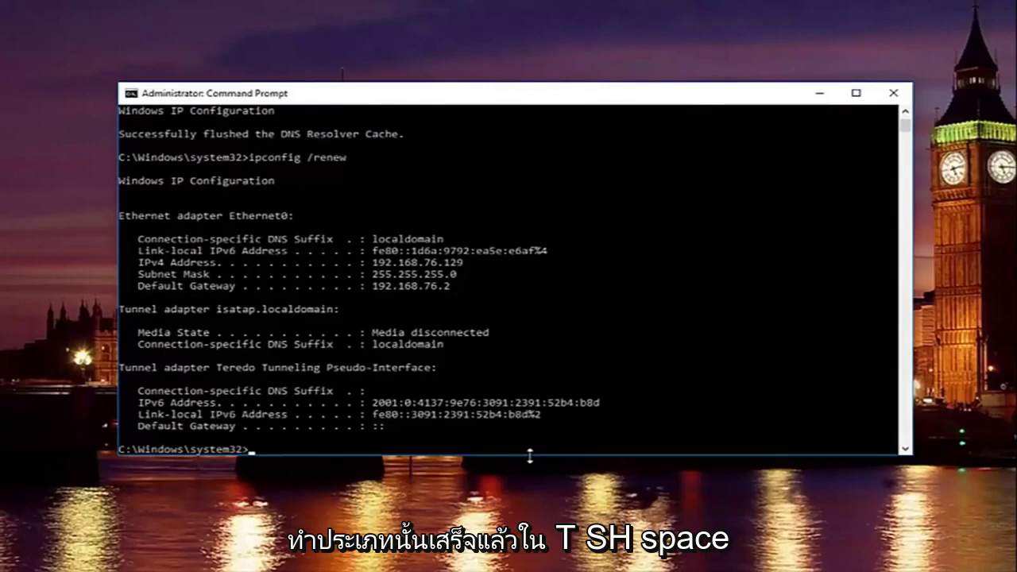
Run netsh int ip set dns, then reset the Winsock catalog with netsh winsock reset
{"action": "type", "text": "nets"}
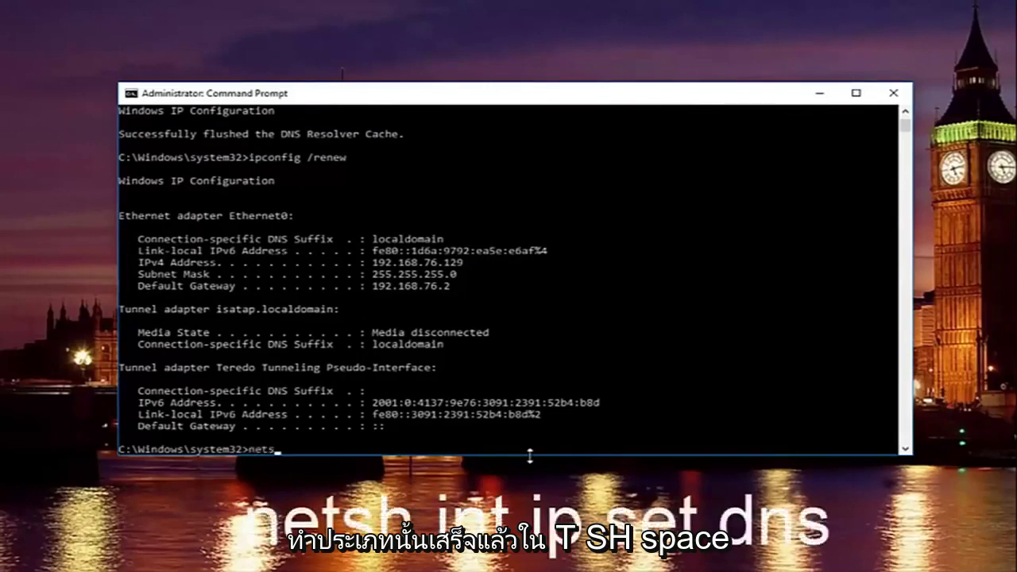
{"action": "type", "text": "h int"}
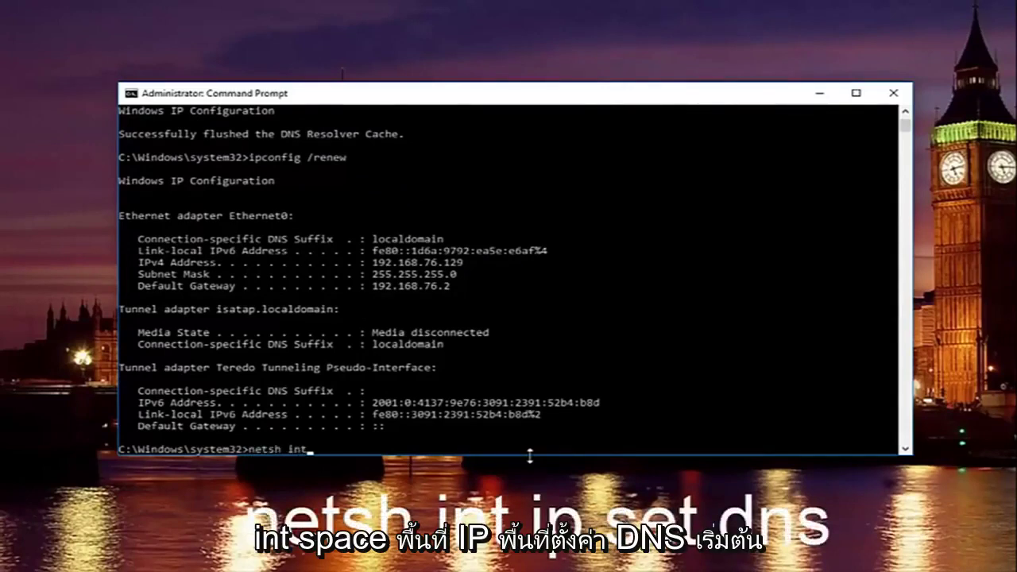
{"action": "type", "text": " ip set dns"}
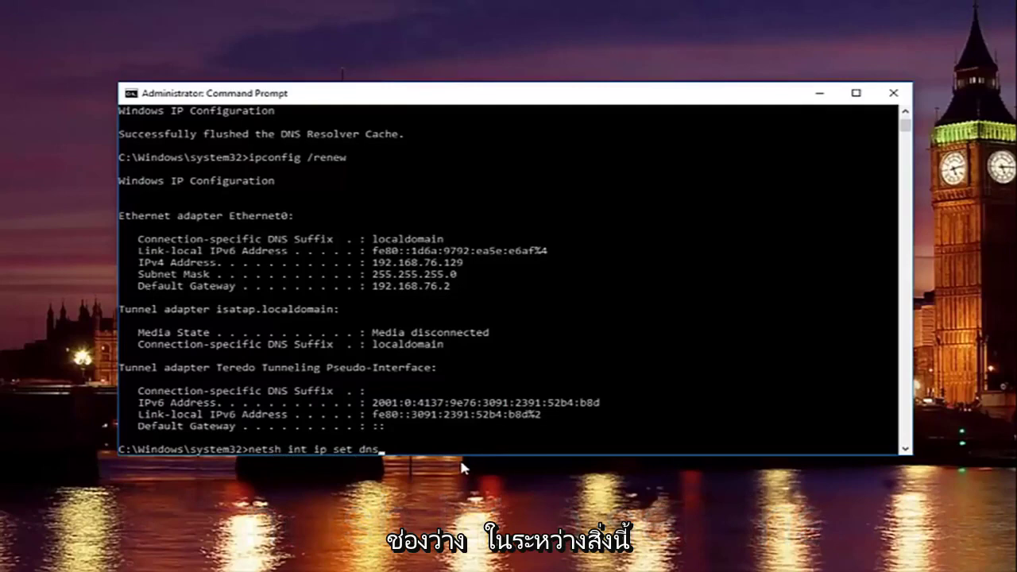
{"action": "key", "text": "Return"}
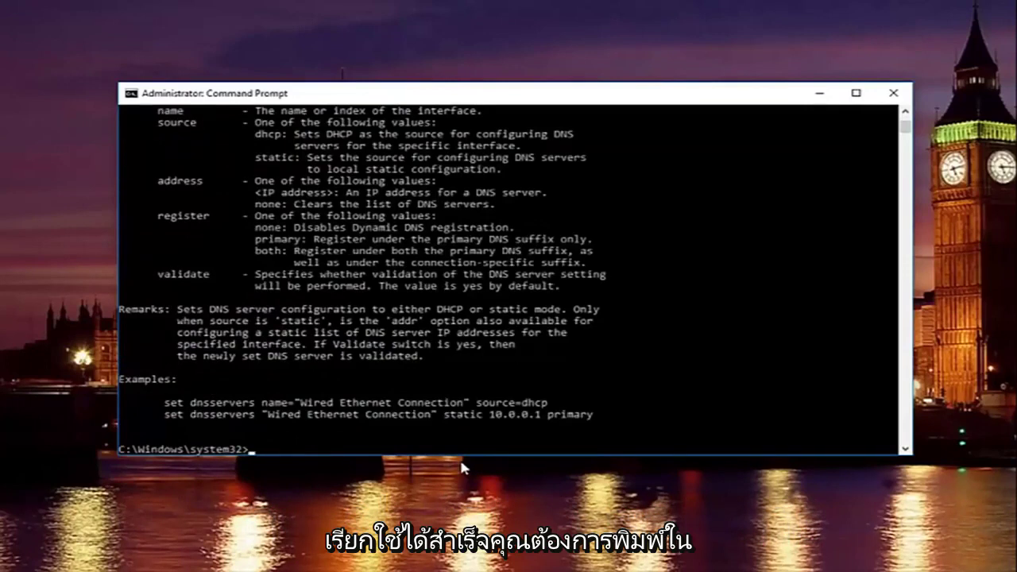
{"action": "type", "text": "netsh"}
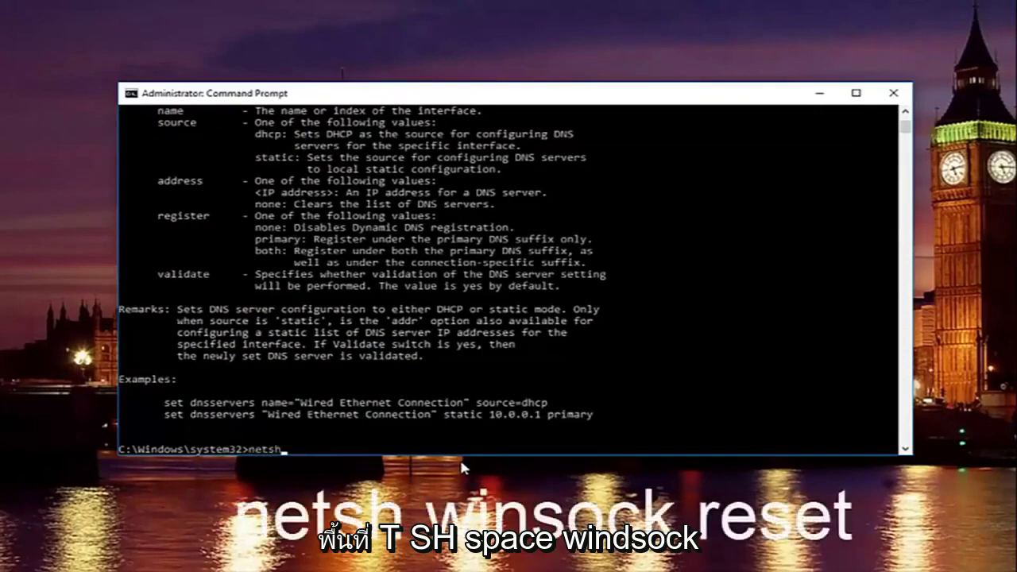
{"action": "type", "text": " winsock reset"}
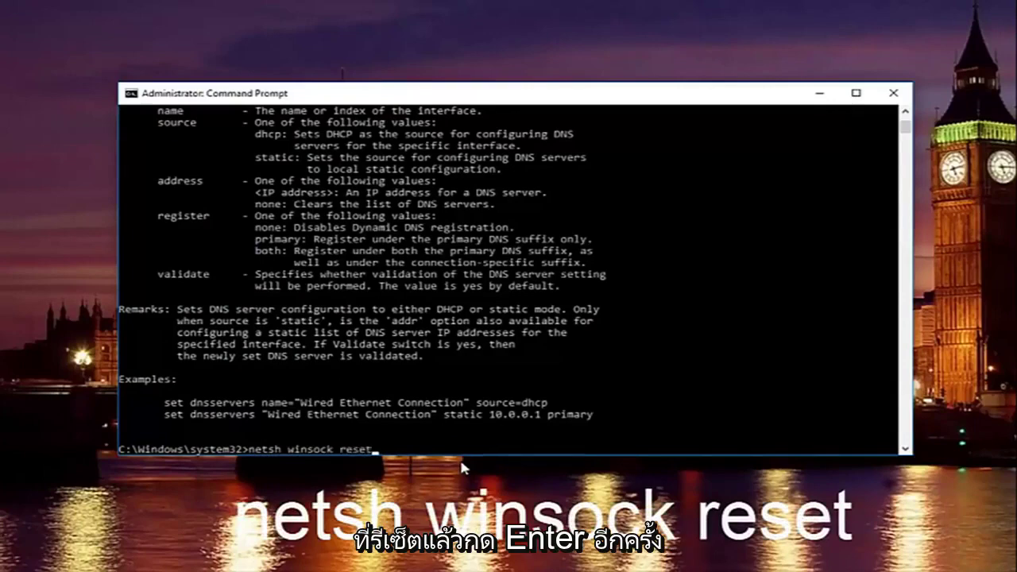
{"action": "key", "text": "Return"}
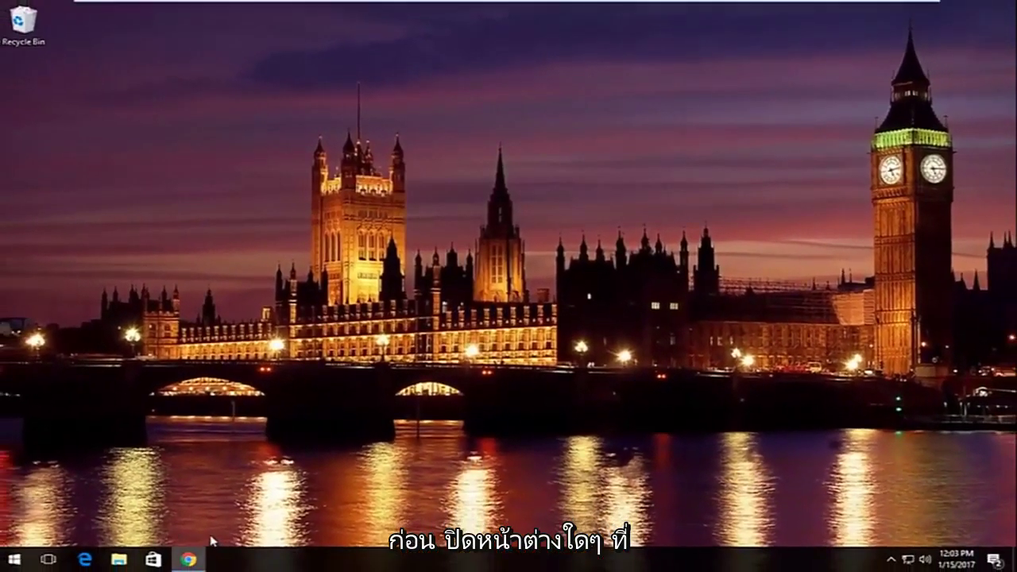
Close the Chrome window from the taskbar and restart the computer from the Start power menu
{"action": "right_click", "coordinate": [187, 558]}
{"action": "left_click", "coordinate": [159, 532]}
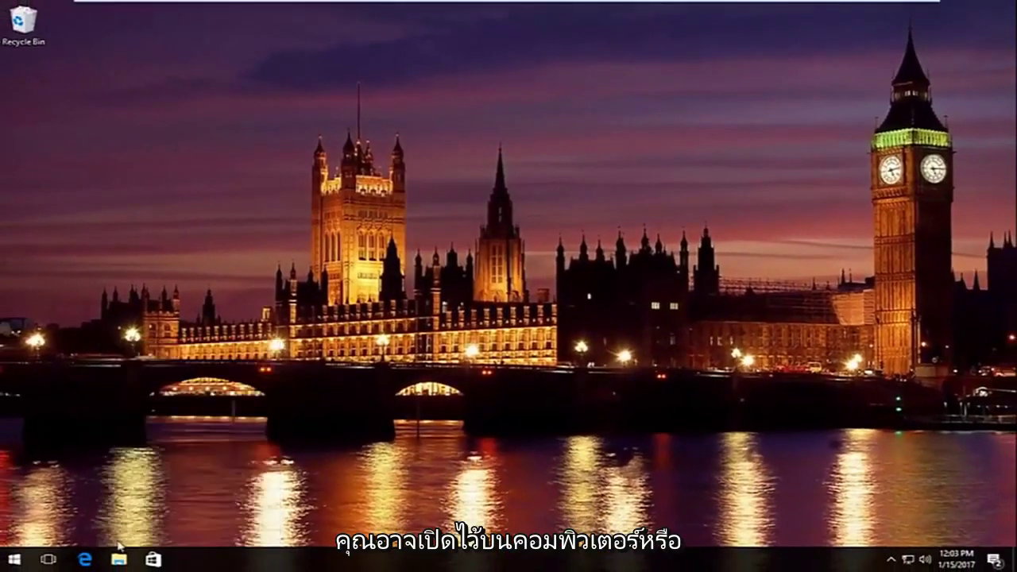
{"action": "left_click", "coordinate": [14, 559]}
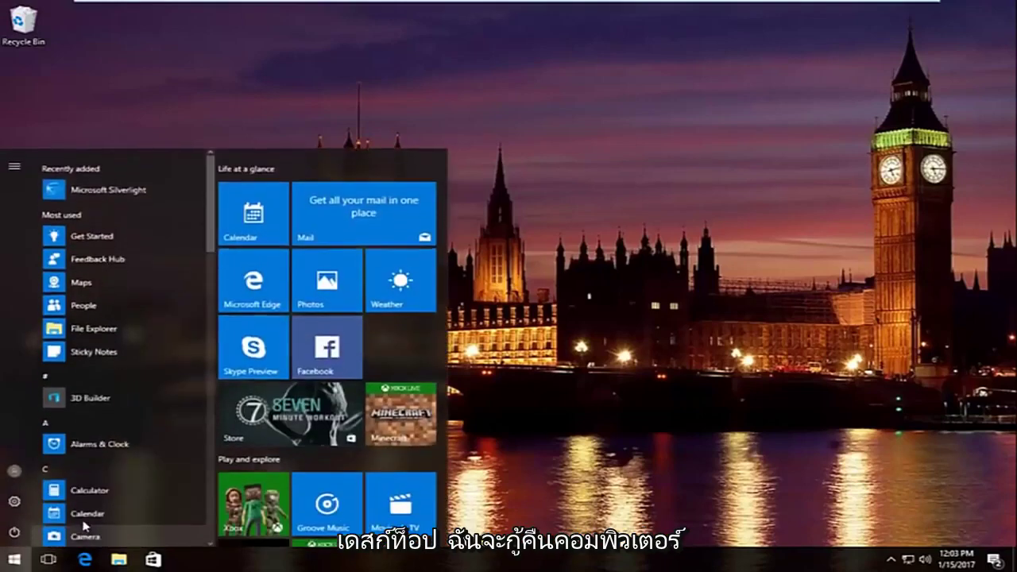
{"action": "left_click", "coordinate": [15, 531]}
{"action": "left_click", "coordinate": [38, 500]}
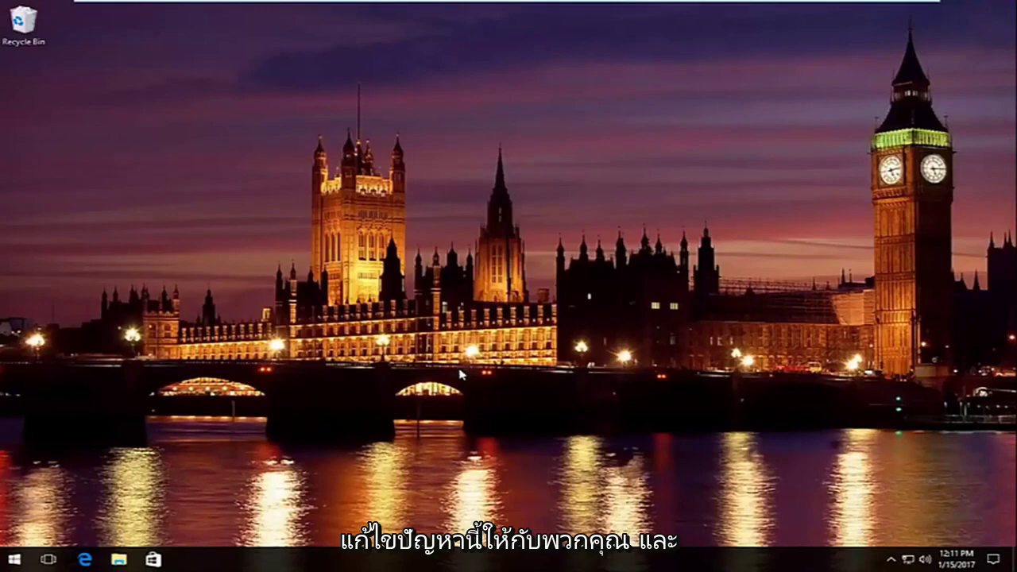
Search Start for 'network and sharing center' and open the Network and Sharing Center result
{"action": "left_click", "coordinate": [22, 560]}
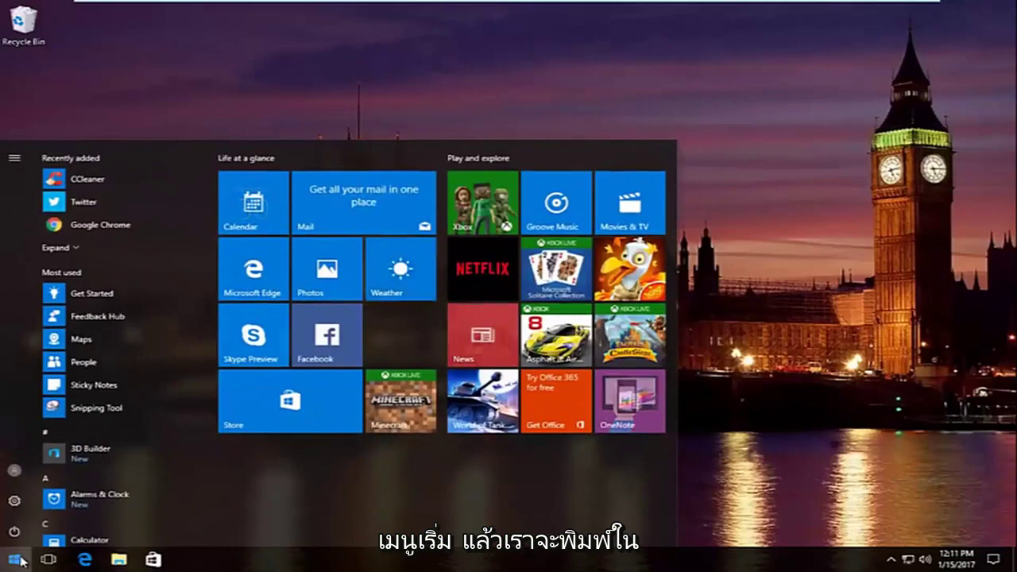
{"action": "type", "text": "network an"}
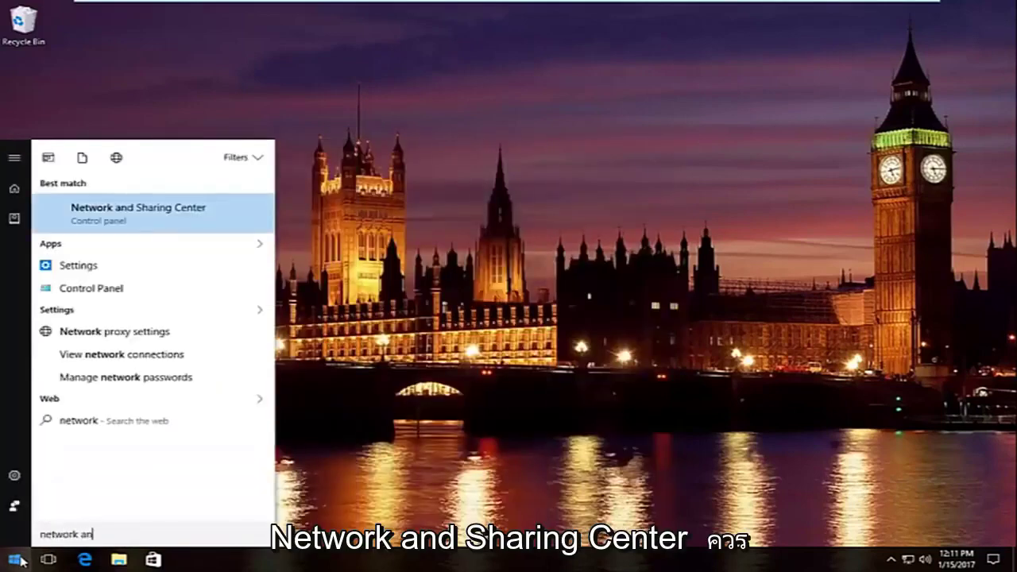
{"action": "type", "text": "d sharing center"}
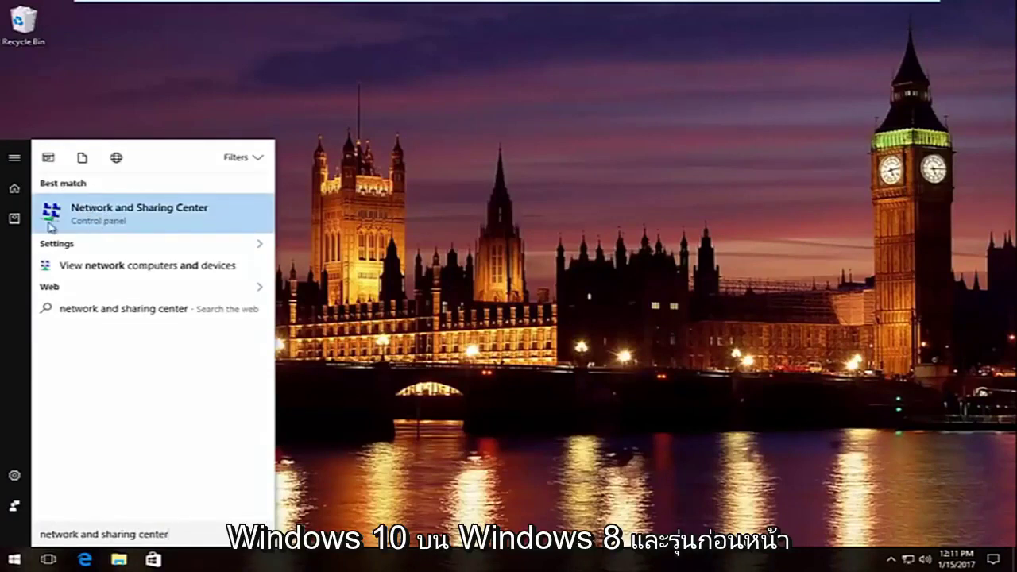
{"action": "left_click", "coordinate": [104, 218]}
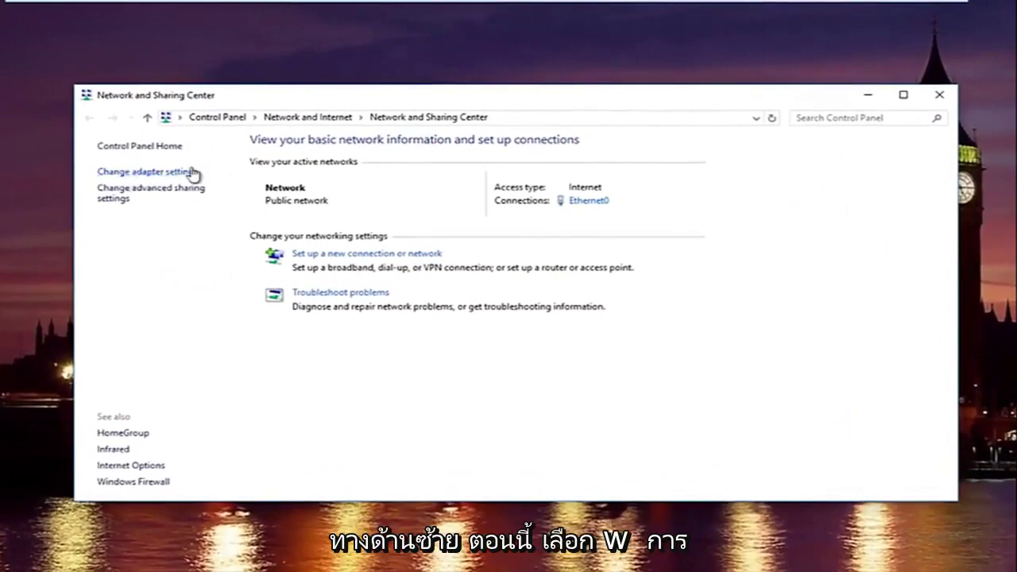
Open Ethernet0's Properties from adapter settings and select Internet Protocol Version 4 (TCP/IPv4)
{"action": "left_click", "coordinate": [151, 172]}
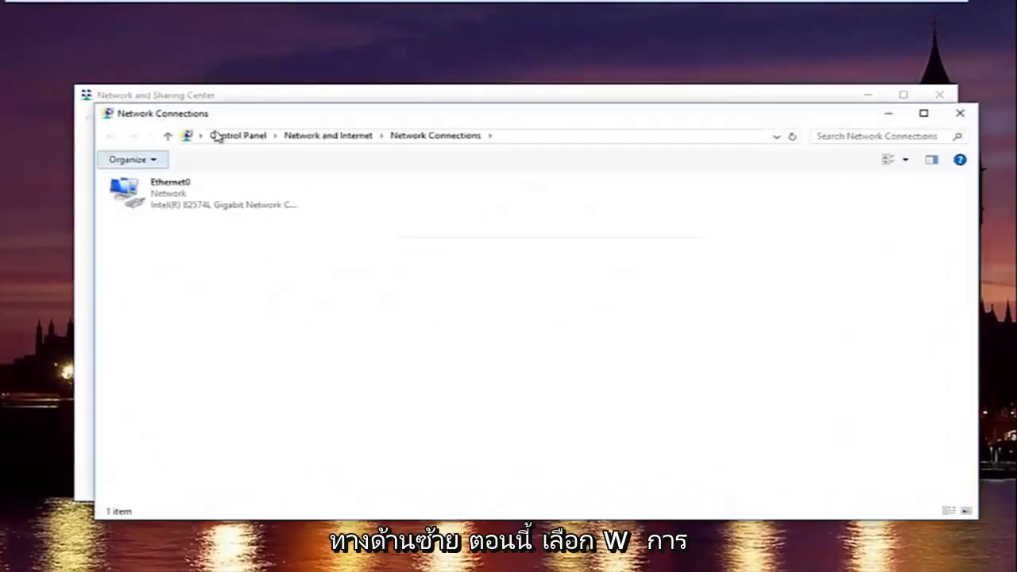
{"action": "left_click", "coordinate": [148, 175]}
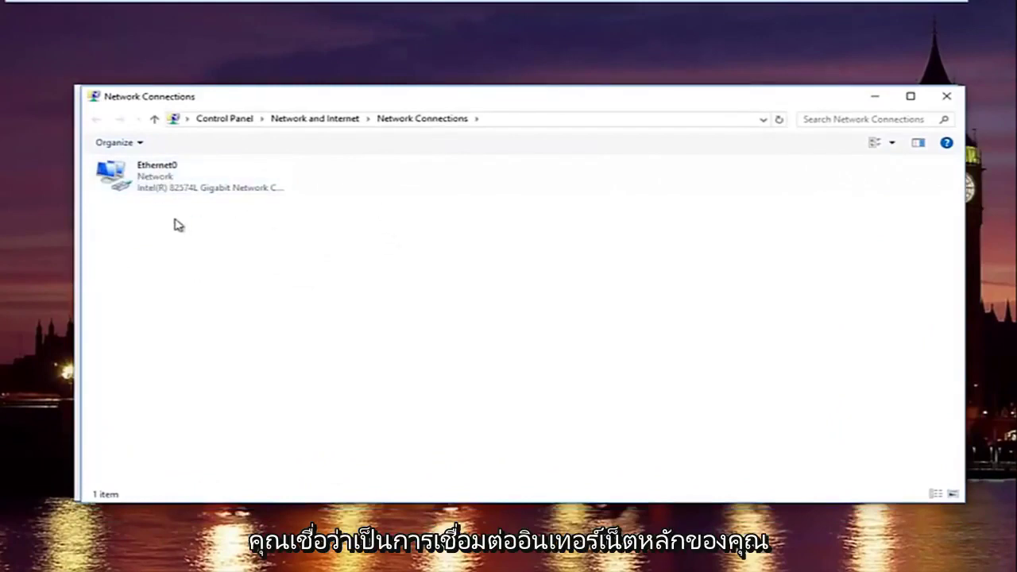
{"action": "right_click", "coordinate": [164, 192]}
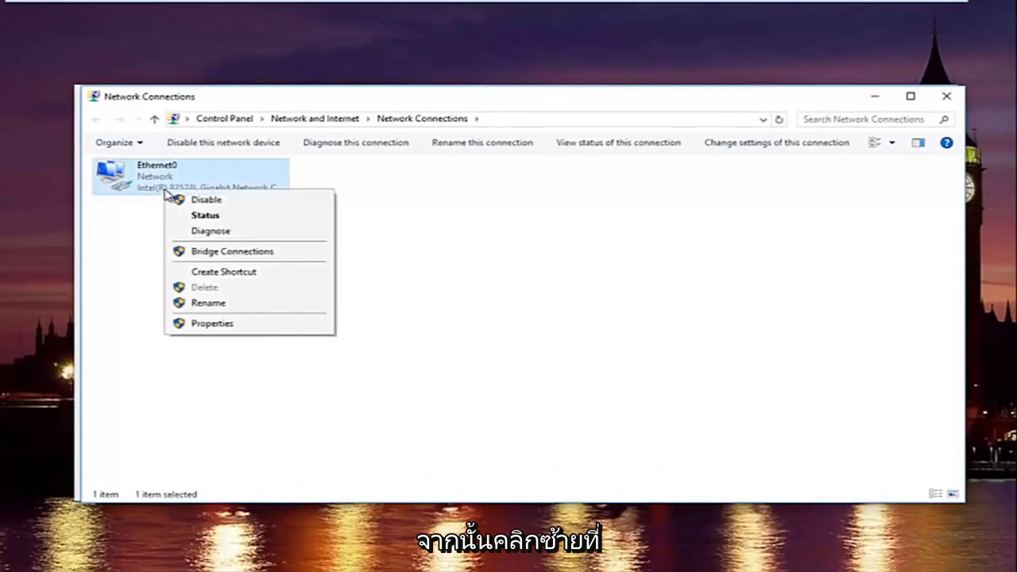
{"action": "left_click", "coordinate": [215, 328]}
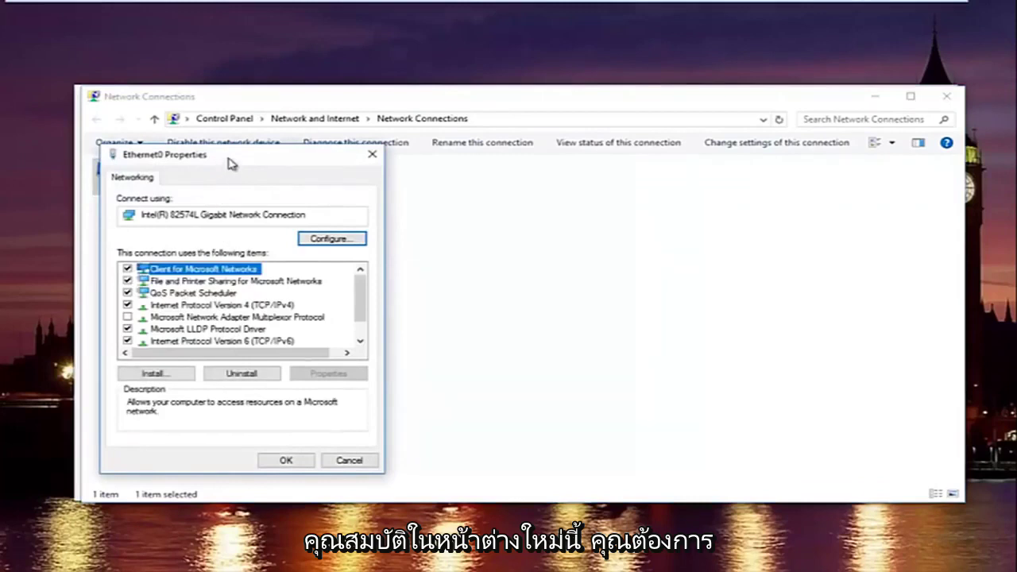
{"action": "left_click_drag", "start_coordinate": [231, 163], "coordinate": [423, 145]}
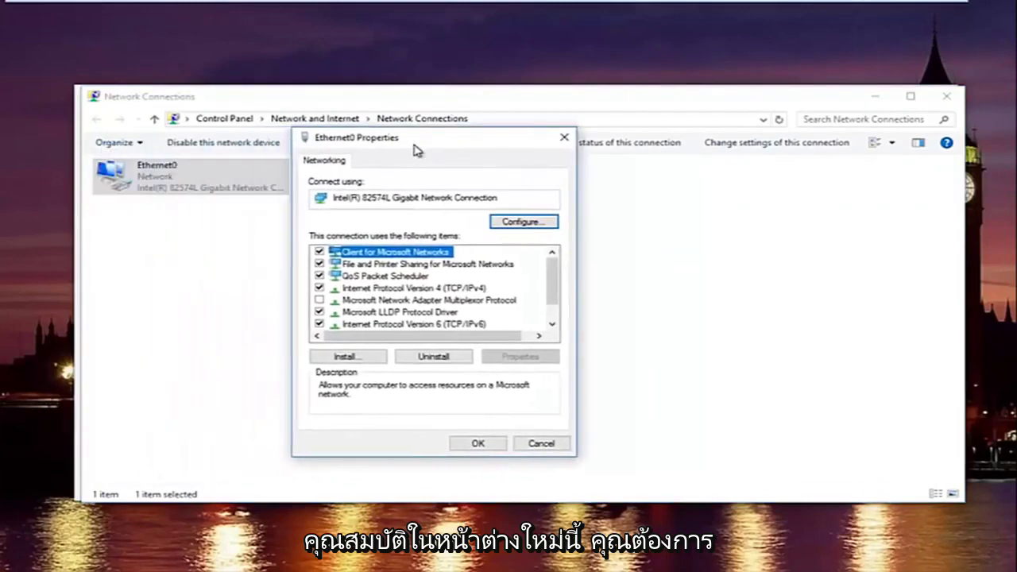
{"action": "left_click", "coordinate": [374, 289]}
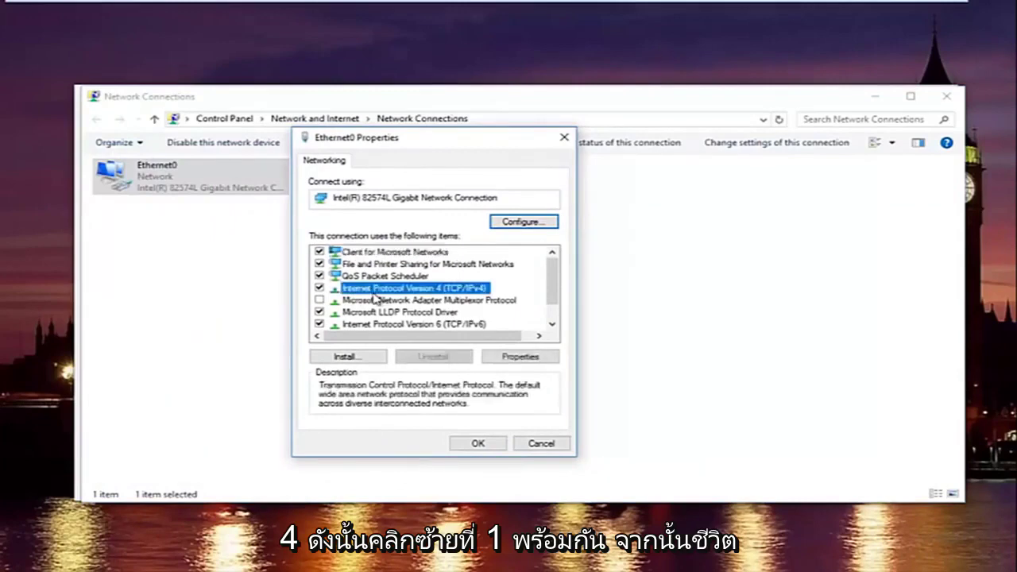
In Ethernet0's IPv4 properties, enter manual DNS servers 8.8.8.8 and 8.8.4.4
{"action": "left_click", "coordinate": [510, 361]}
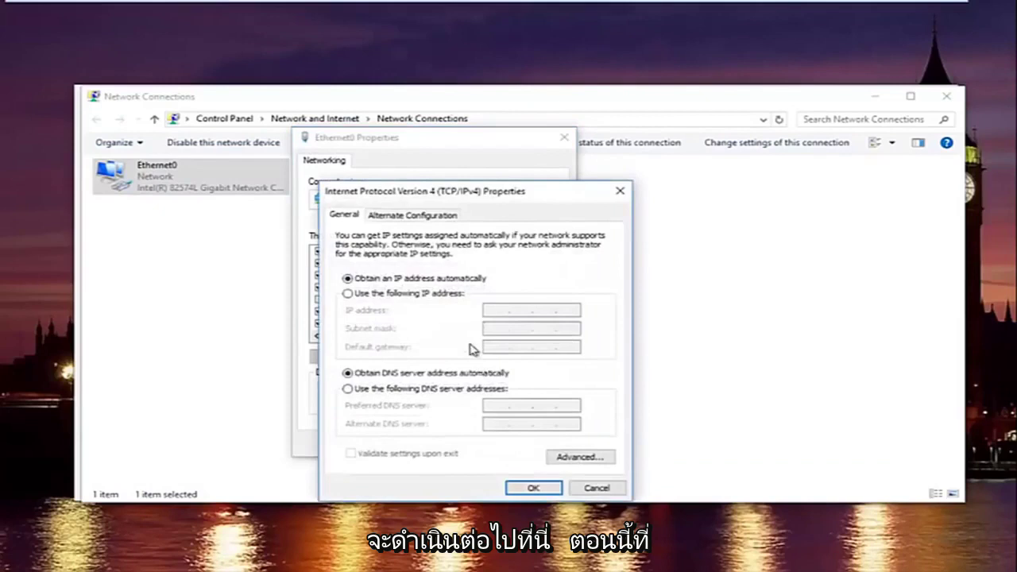
{"action": "left_click_drag", "start_coordinate": [436, 207], "coordinate": [410, 142]}
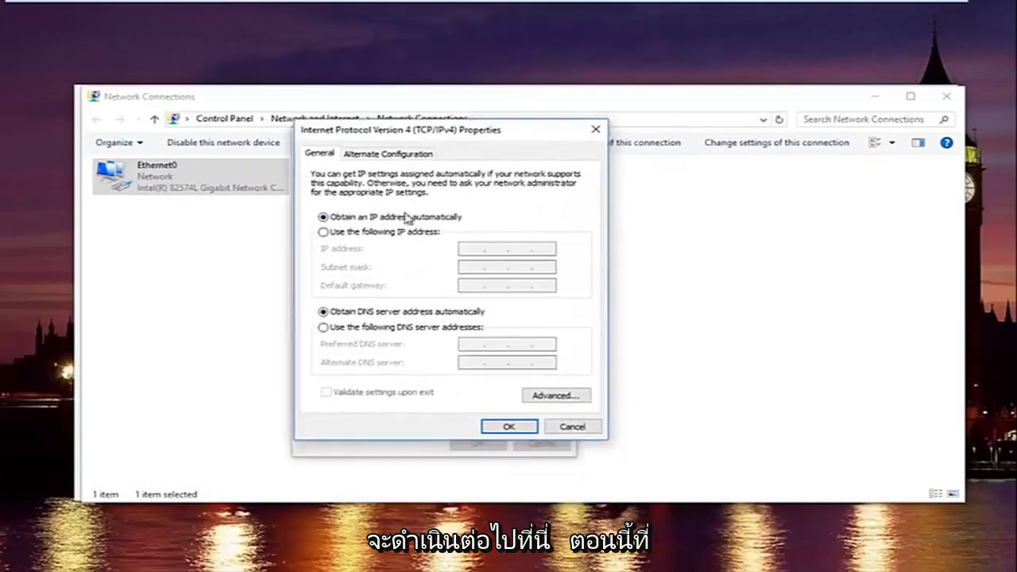
{"action": "left_click", "coordinate": [324, 327]}
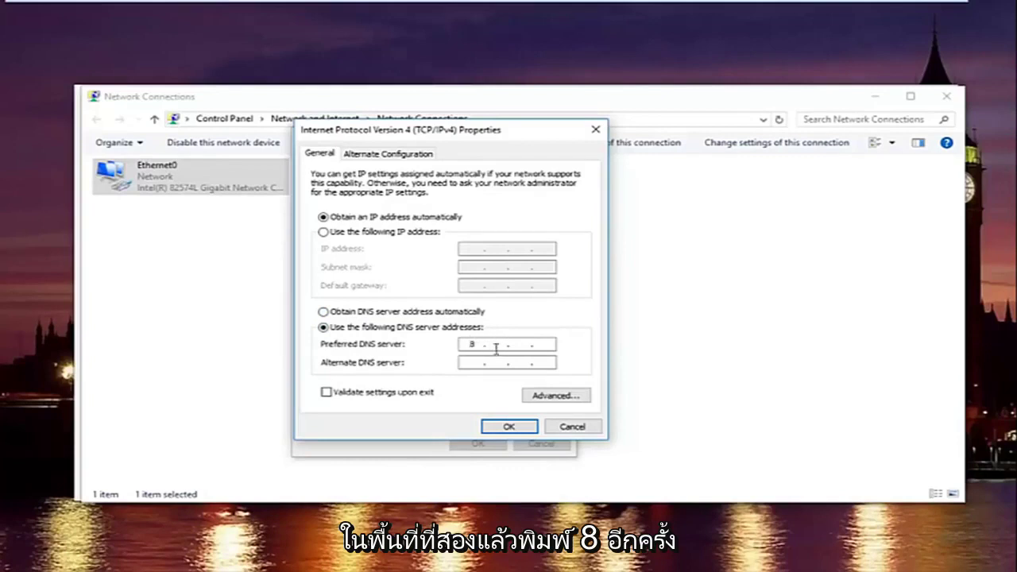
{"action": "type", "text": "8"}
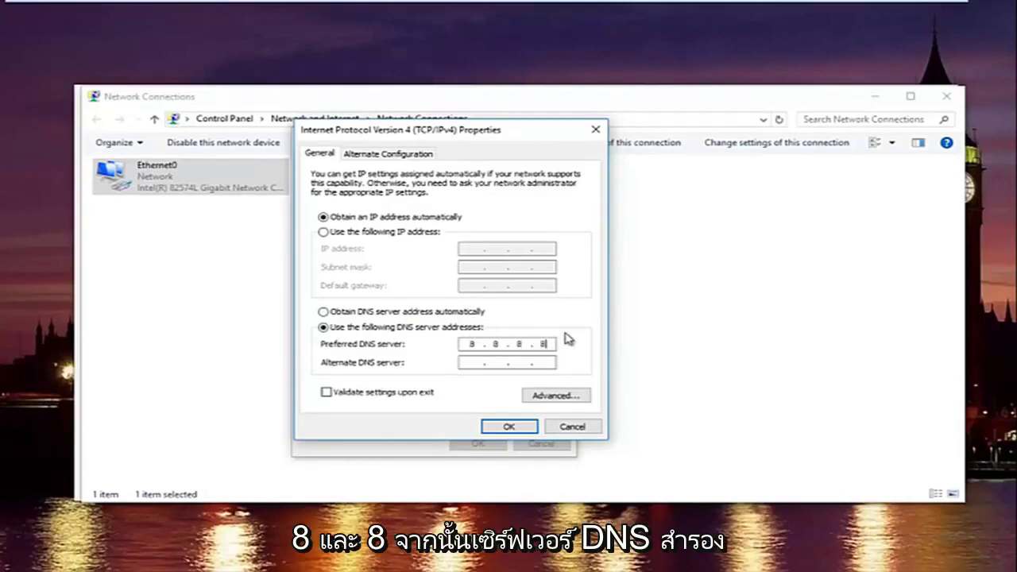
{"action": "left_click", "coordinate": [472, 363]}
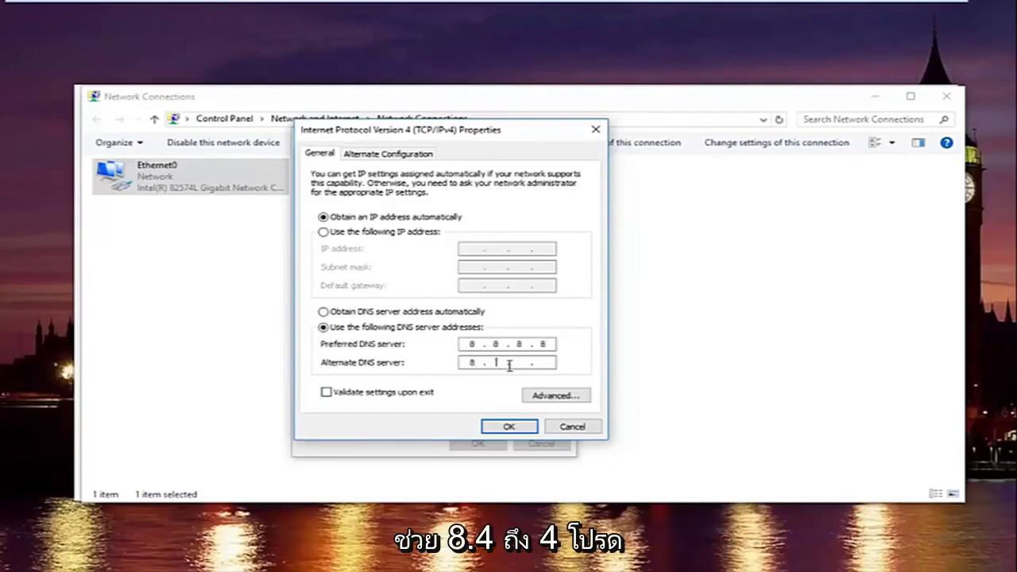
{"action": "type", "text": "4.8.4.4"}
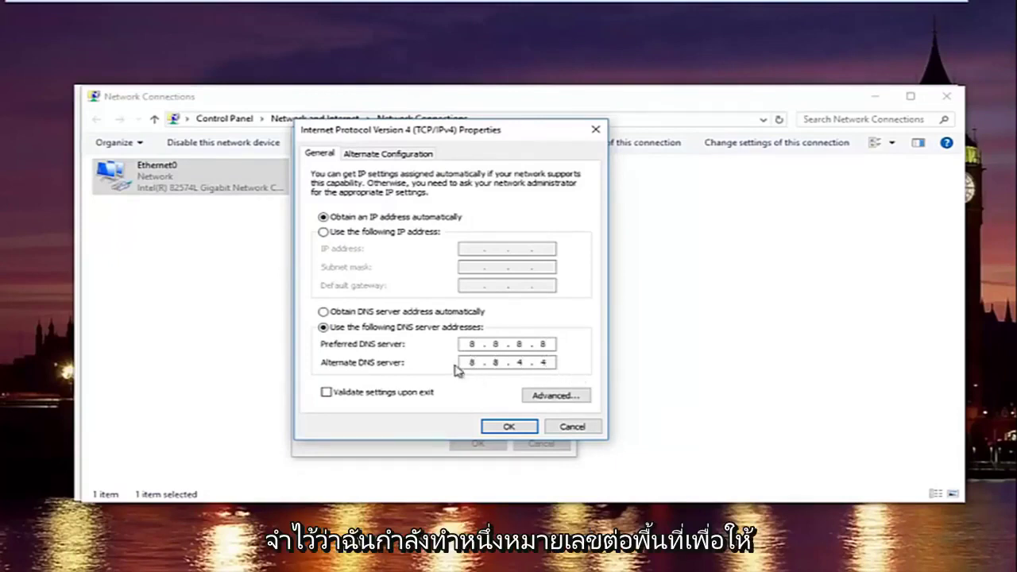
{"action": "double_click", "coordinate": [462, 362]}
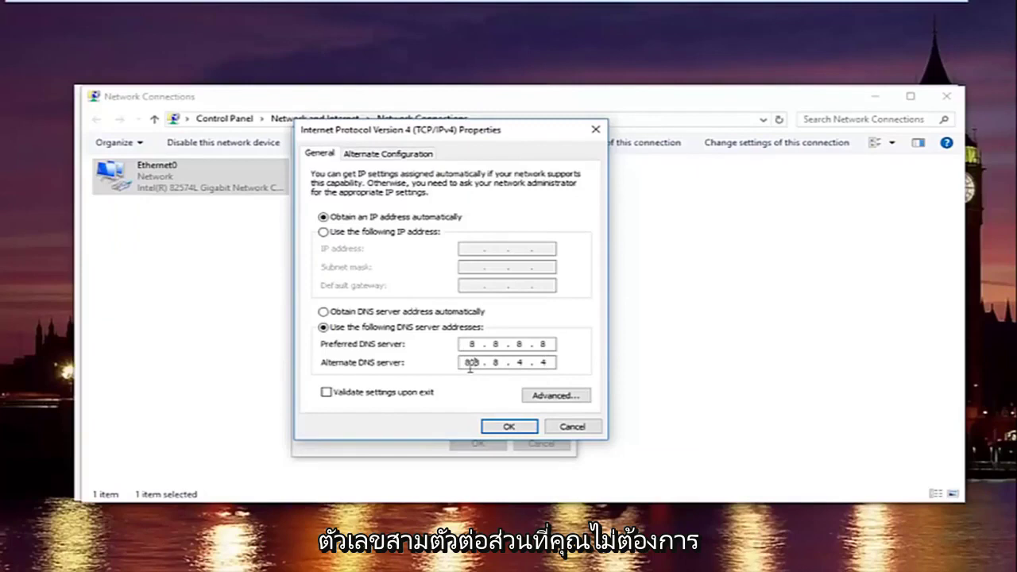
{"action": "key", "text": "BackSpace"}
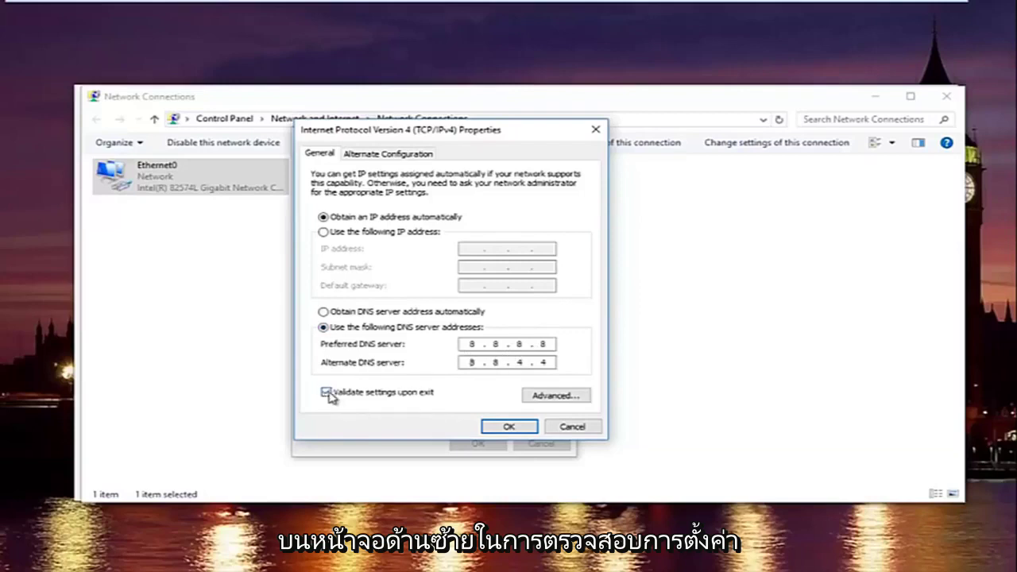
Confirm the DNS settings, close Ethernet0 Properties, and diagnose the Ethernet0 connection
{"action": "left_click", "coordinate": [505, 427]}
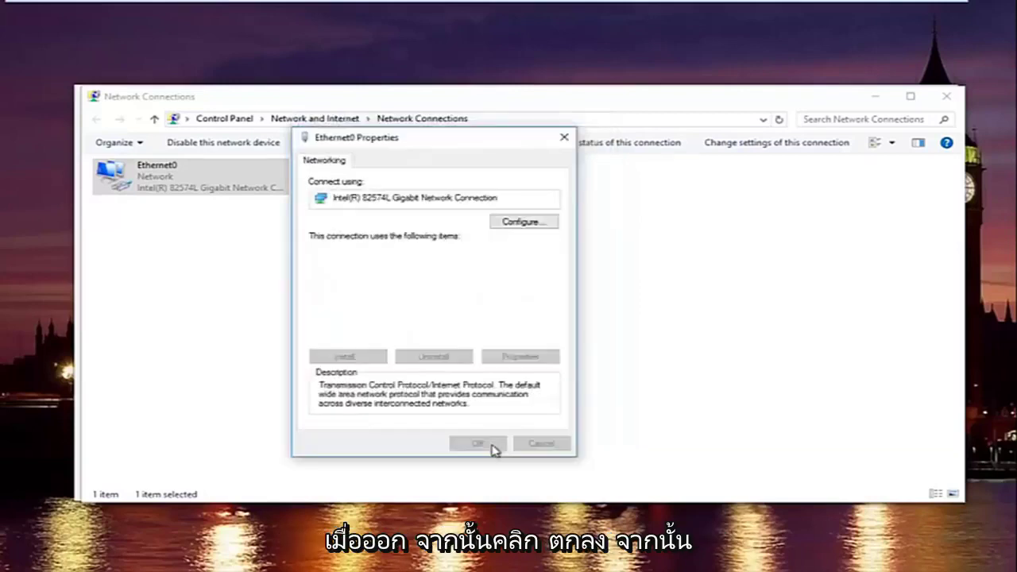
{"action": "left_click", "coordinate": [563, 138]}
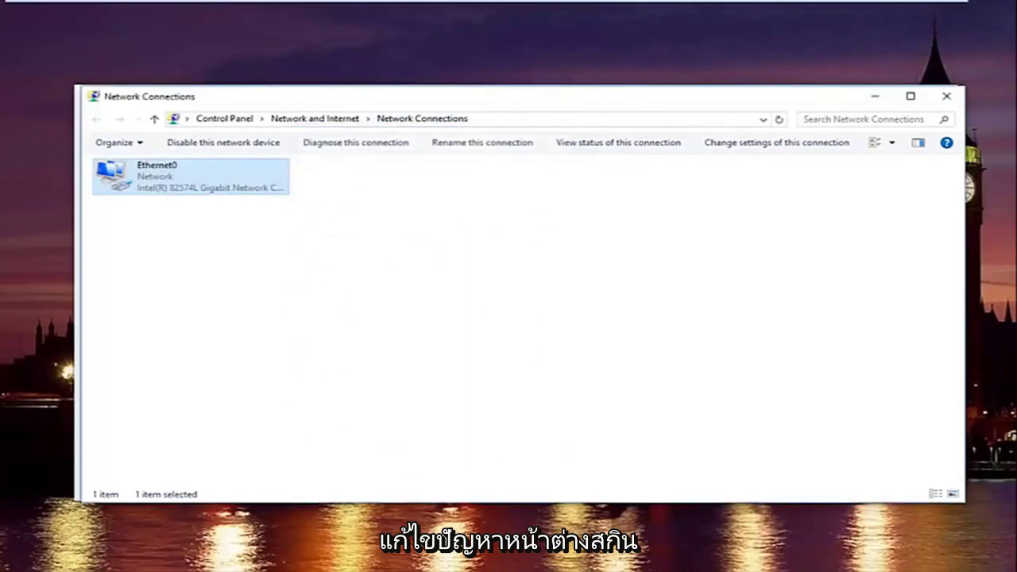
{"action": "left_click", "coordinate": [135, 570]}
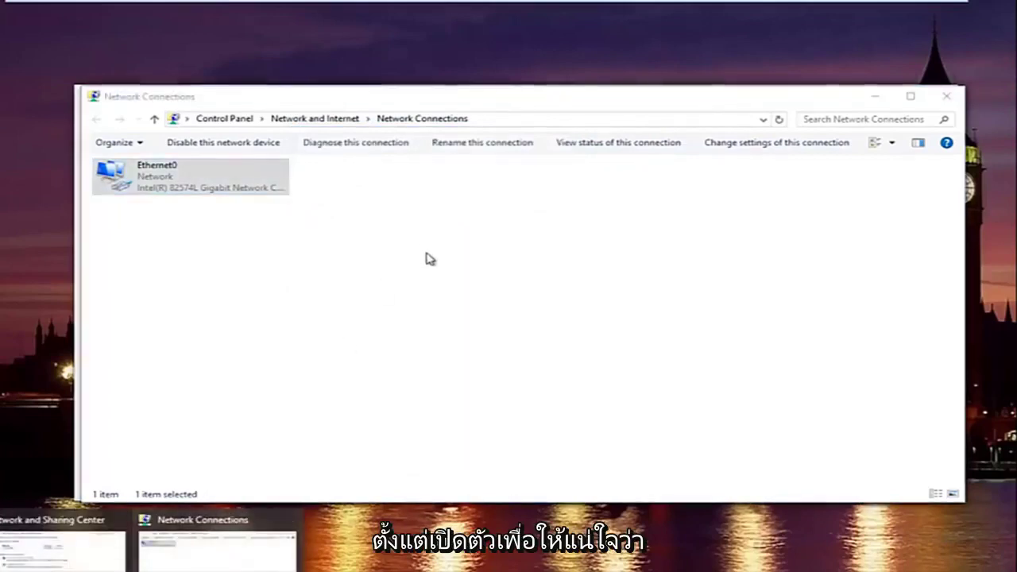
{"action": "left_click", "coordinate": [355, 142]}
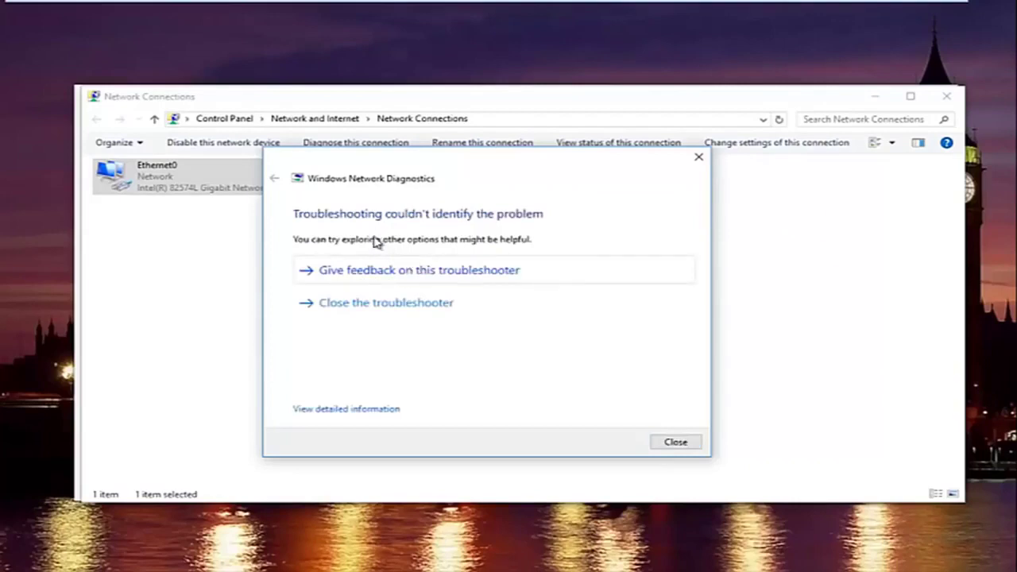
Review the troubleshooter's detailed report and detection details, then close Network Diagnostics
{"action": "left_click", "coordinate": [345, 410]}
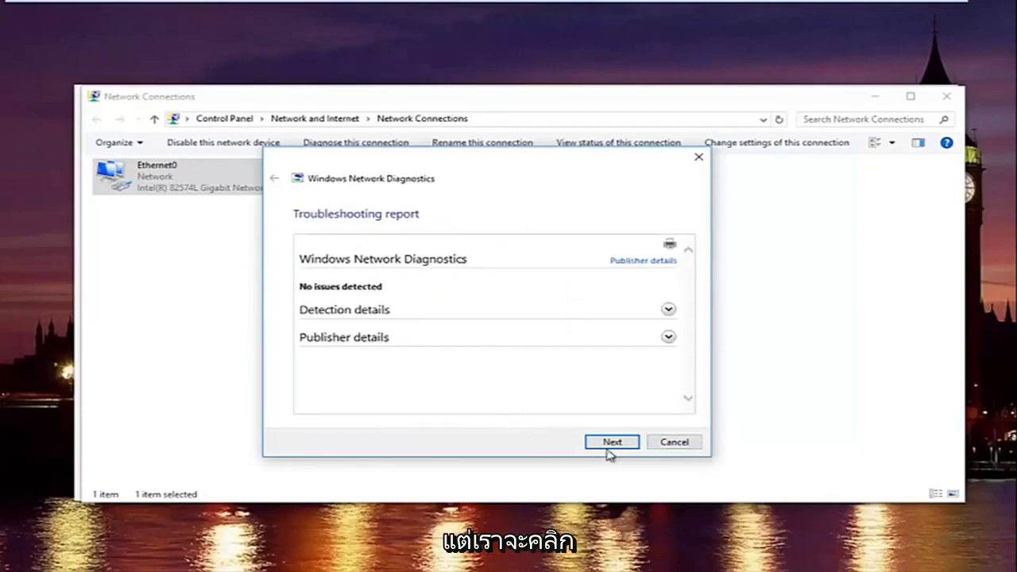
{"action": "left_click", "coordinate": [649, 314]}
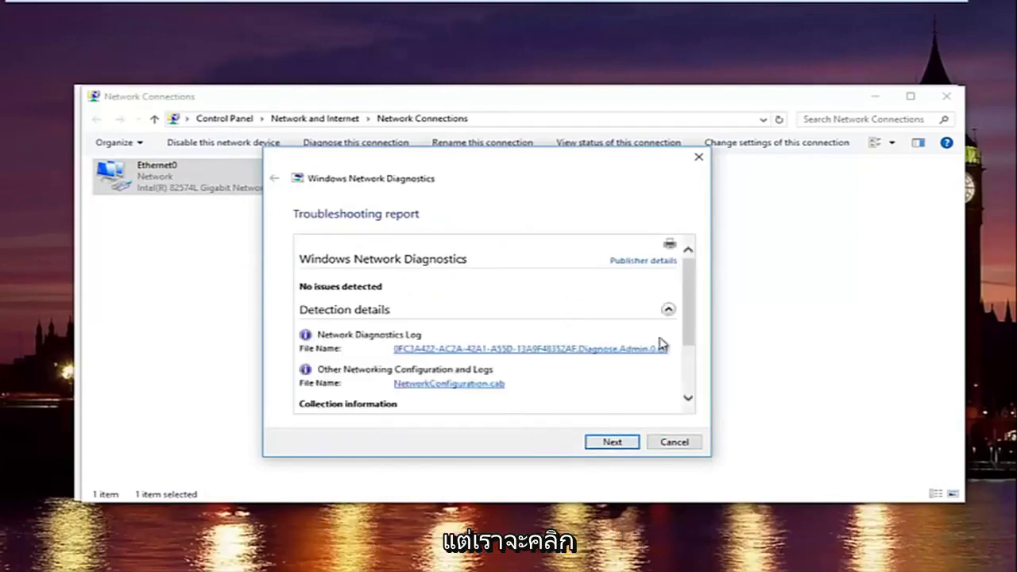
{"action": "scroll", "coordinate": [659, 343], "scroll_direction": "down", "scroll_amount": 3}
{"action": "left_click", "coordinate": [612, 442]}
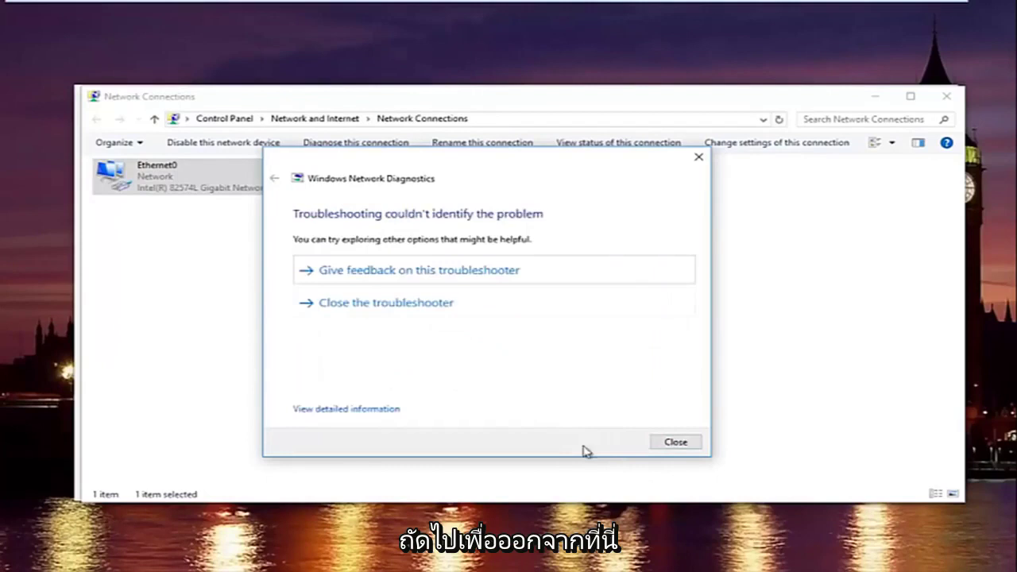
{"action": "left_click", "coordinate": [673, 444]}
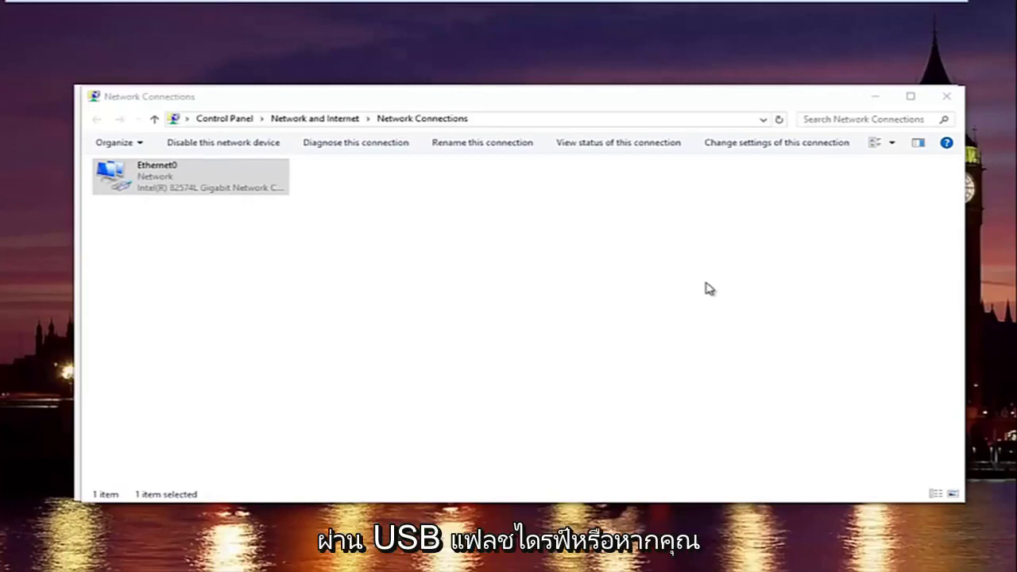
Close the Network Connections window so the desktop is clear
{"action": "left_click", "coordinate": [945, 99]}
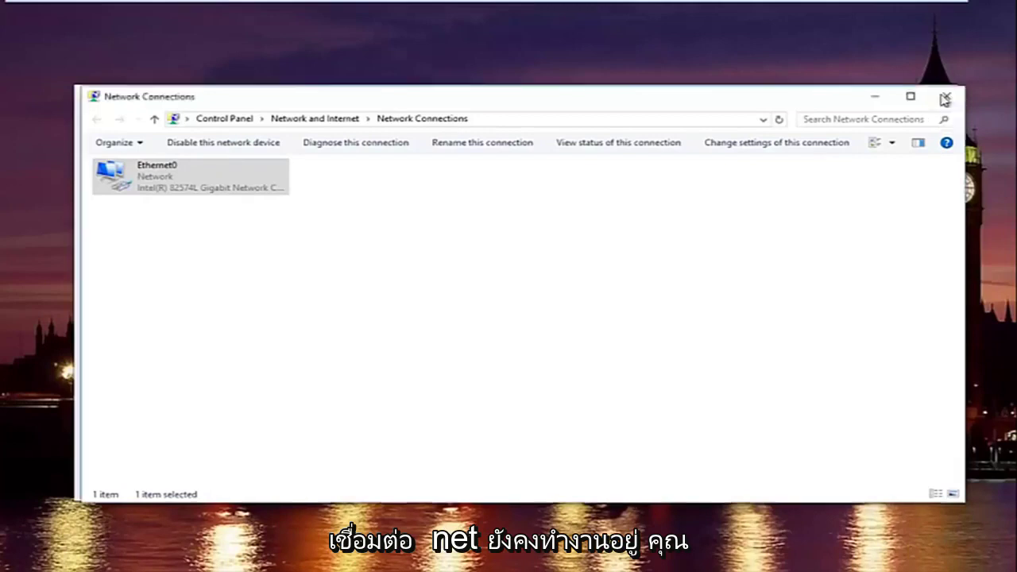
{"action": "left_click", "coordinate": [944, 98]}
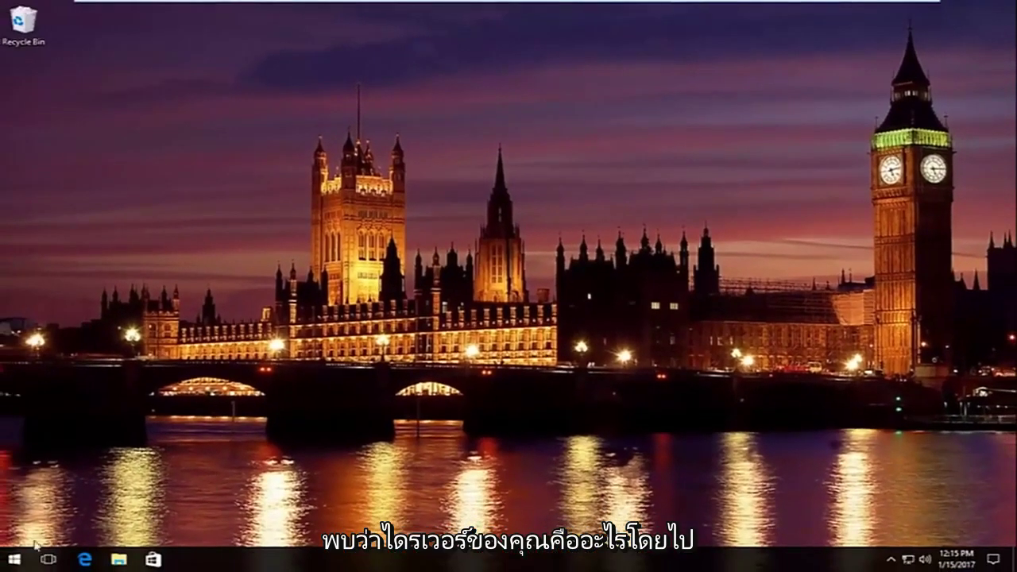
Search the Start menu for 'device manager' and launch Device Manager from Best match
{"action": "left_click", "coordinate": [14, 559]}
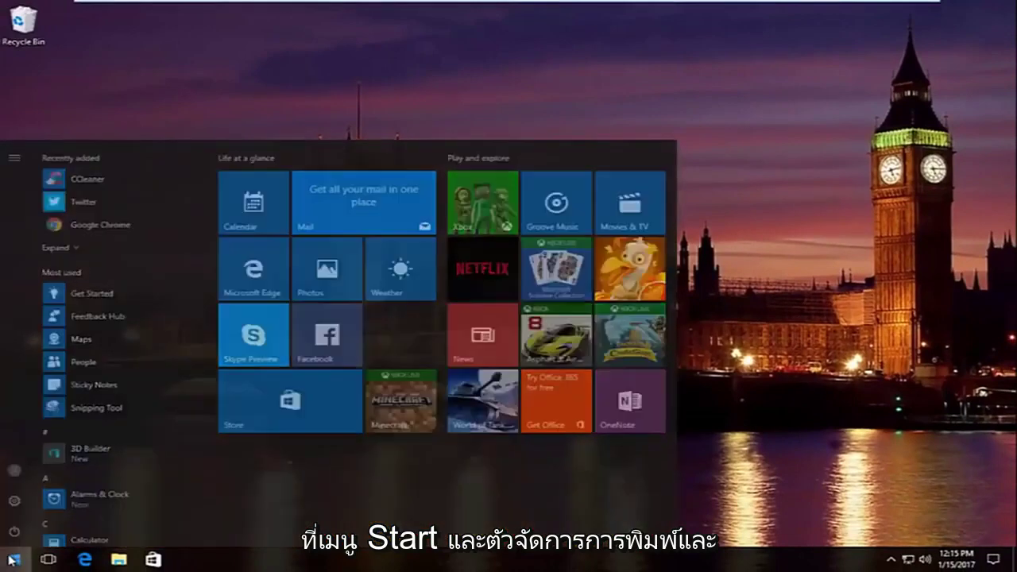
{"action": "type", "text": "de"}
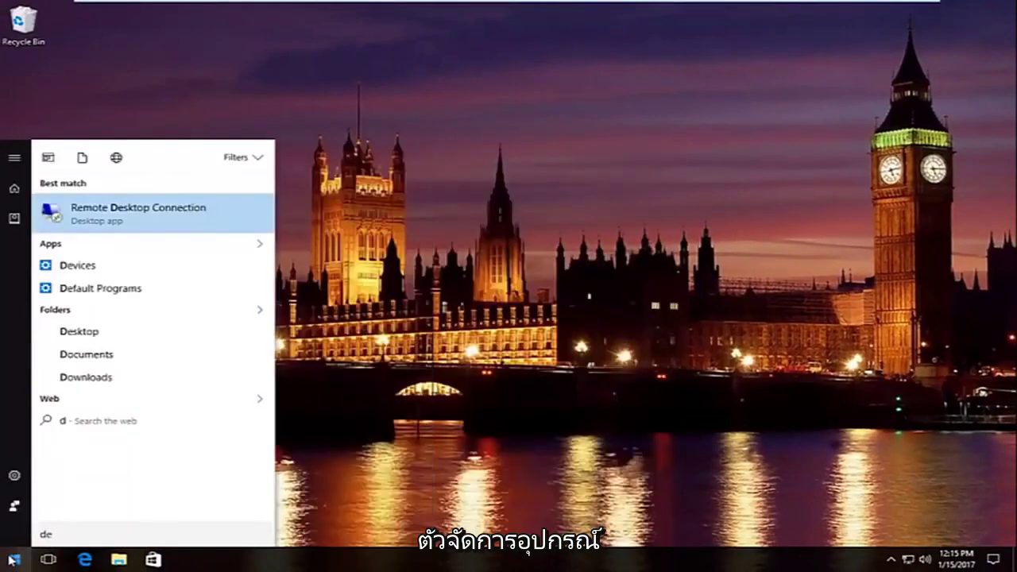
{"action": "type", "text": "vice"}
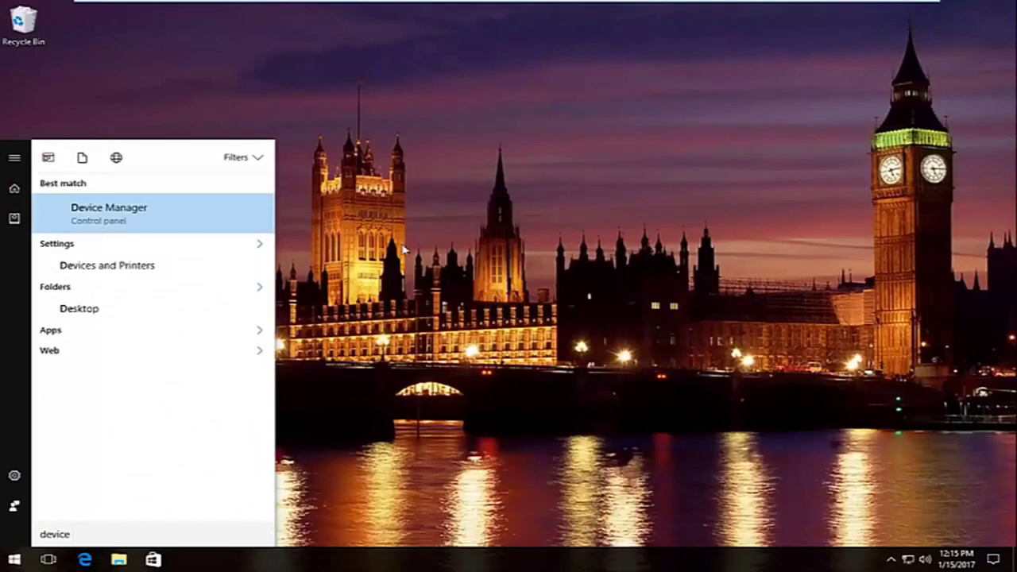
{"action": "type", "text": "manager"}
{"action": "left_click", "coordinate": [115, 215]}
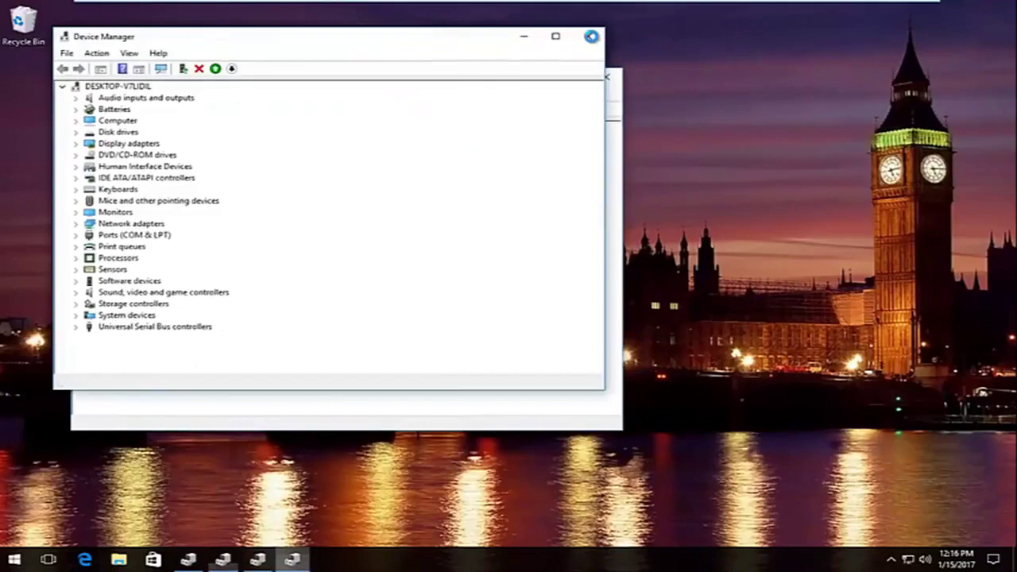
Close the duplicate Device Manager, centre the other, and expand Network adapters to select the Intel 82574L
{"action": "left_click", "coordinate": [590, 37]}
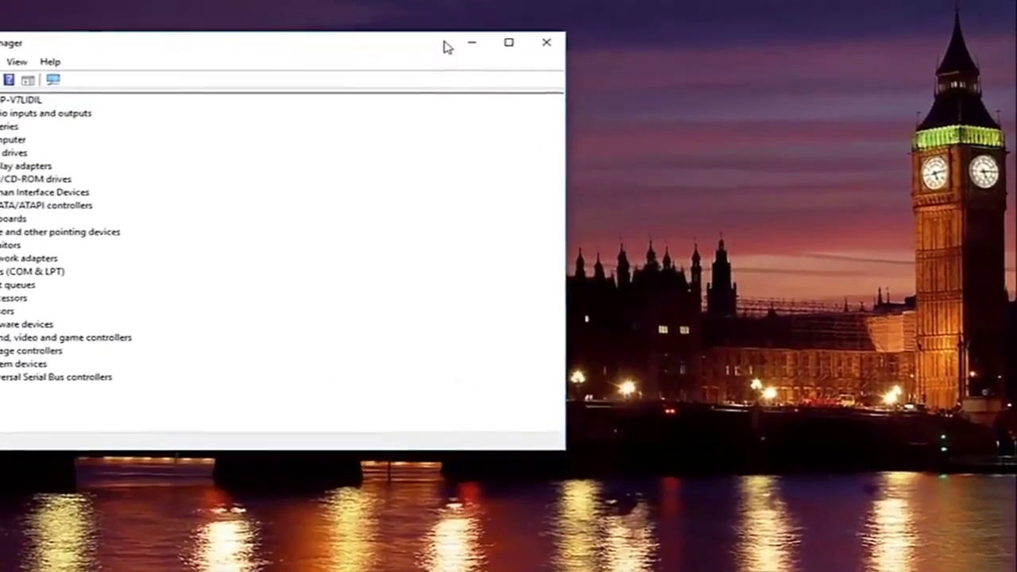
{"action": "left_click_drag", "start_coordinate": [302, 43], "coordinate": [508, 87]}
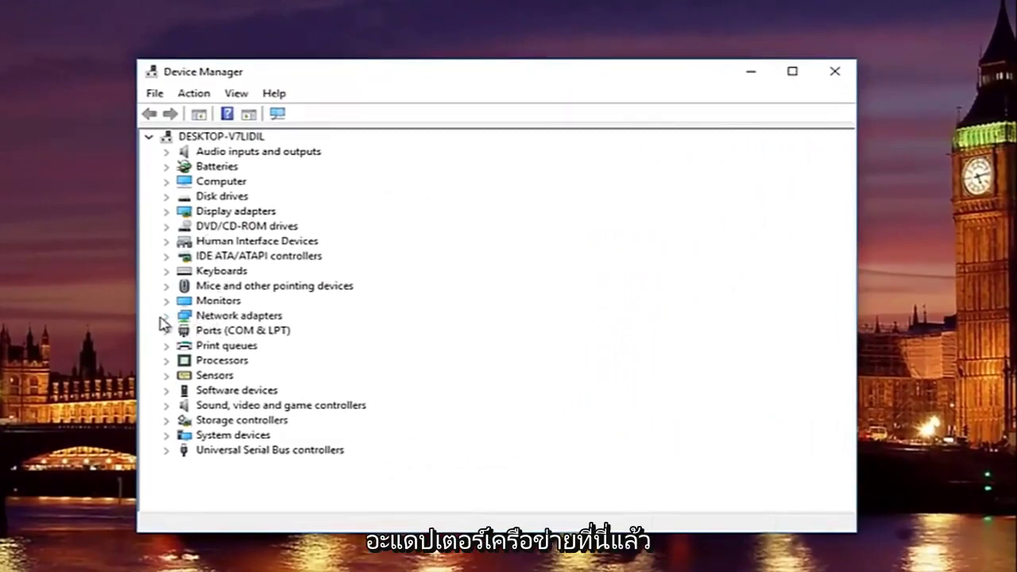
{"action": "left_click", "coordinate": [167, 316]}
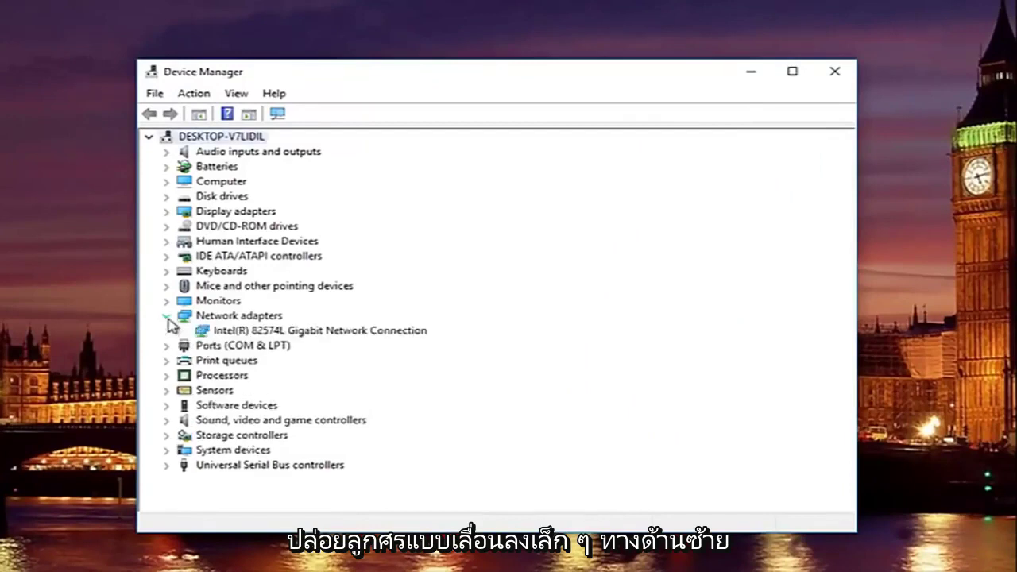
{"action": "left_click", "coordinate": [242, 332]}
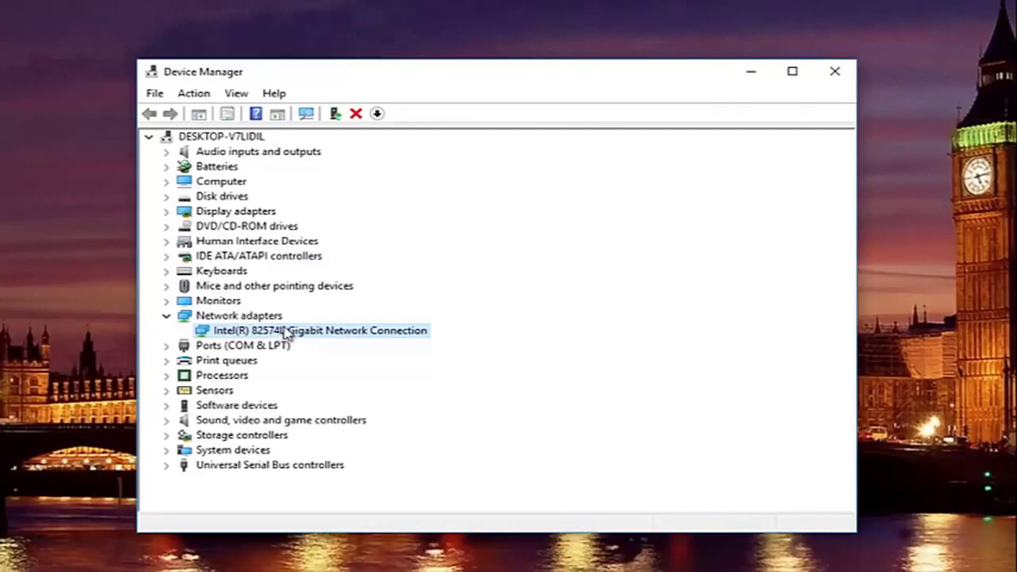
Start a manual driver update for the Intel 82574L adapter and open the Browse For Folder picker
{"action": "right_click", "coordinate": [285, 332]}
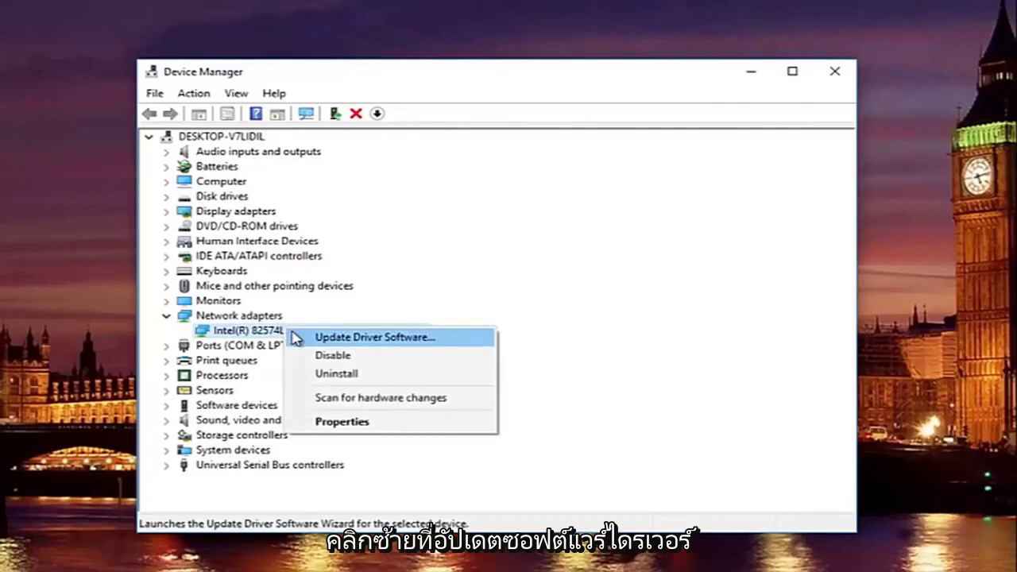
{"action": "left_click", "coordinate": [351, 340]}
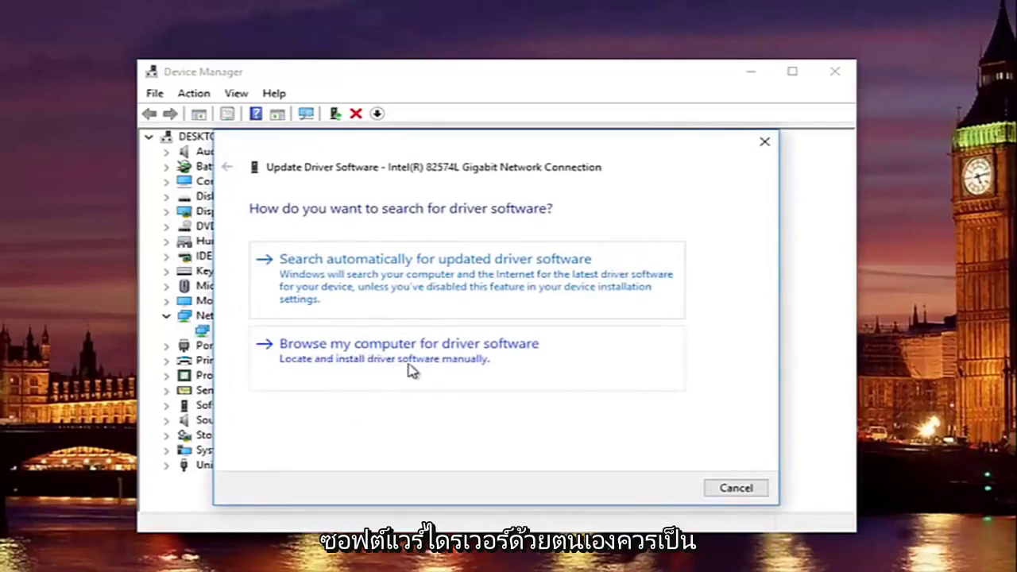
{"action": "left_click", "coordinate": [344, 354]}
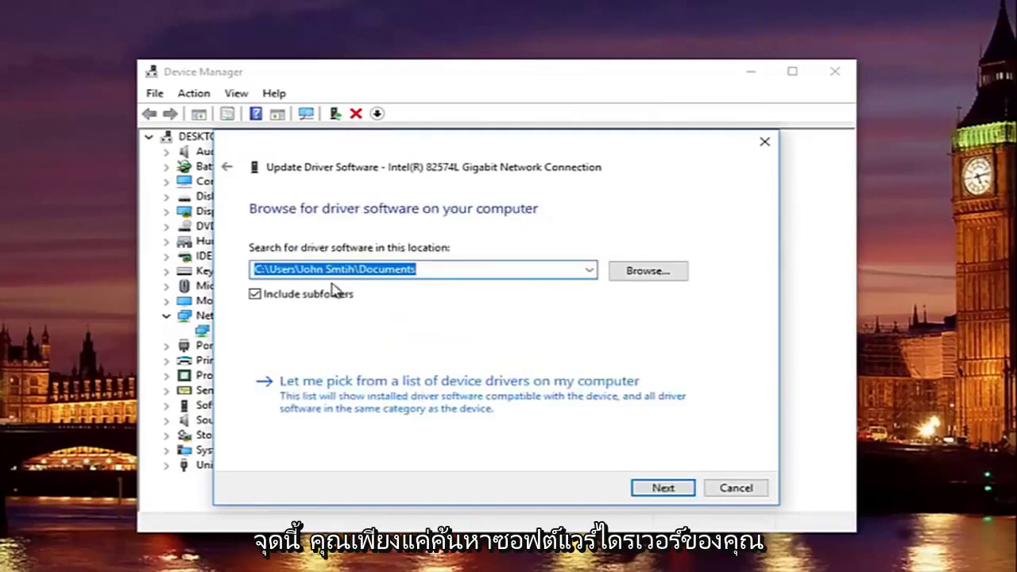
{"action": "left_click", "coordinate": [650, 270]}
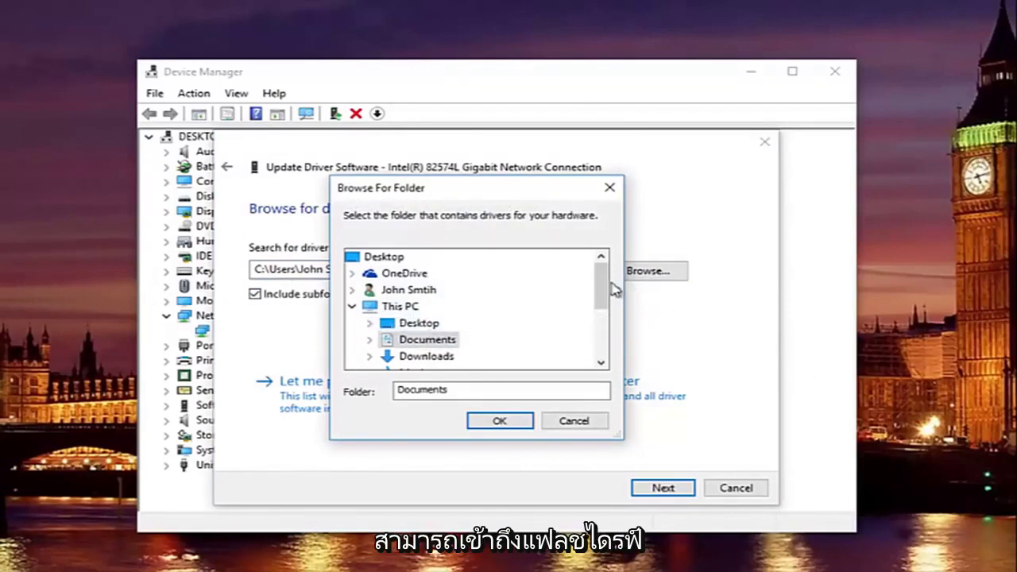
Dismiss the Browse For Folder picker and the Update Driver Software wizard without choosing a driver
{"action": "left_click_drag", "start_coordinate": [605, 290], "coordinate": [584, 360]}
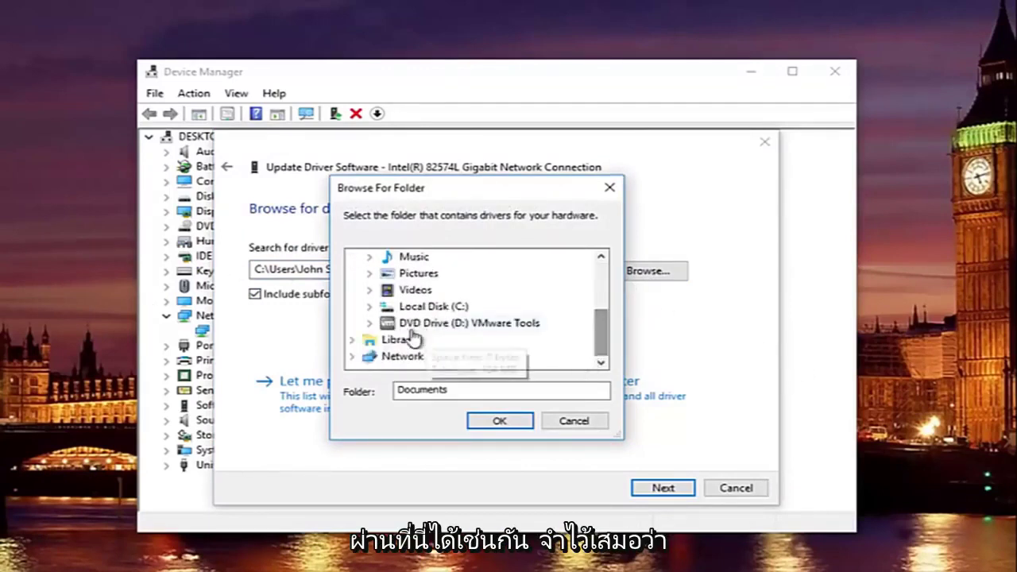
{"action": "left_click_drag", "start_coordinate": [605, 319], "coordinate": [601, 263]}
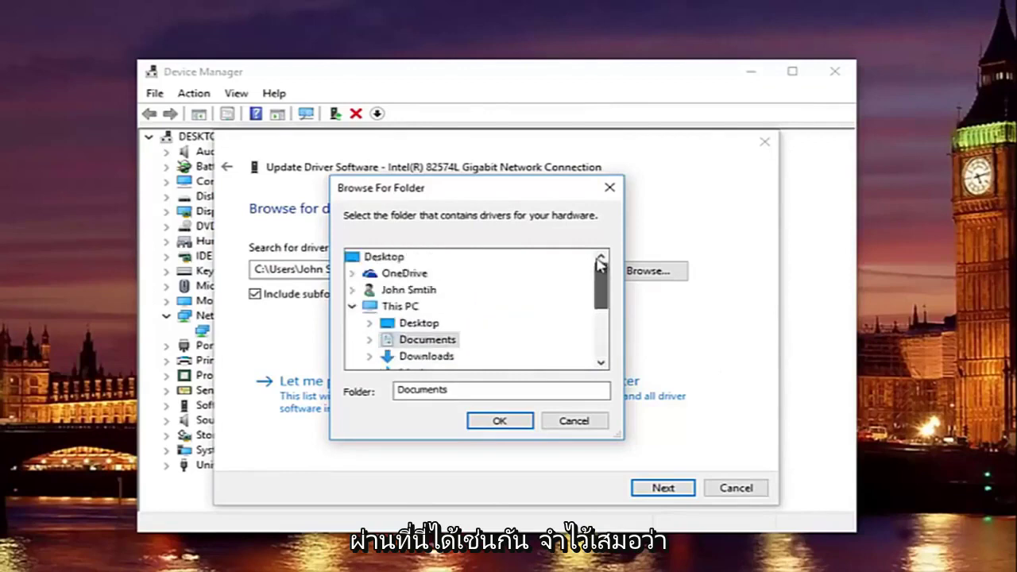
{"action": "left_click", "coordinate": [608, 188]}
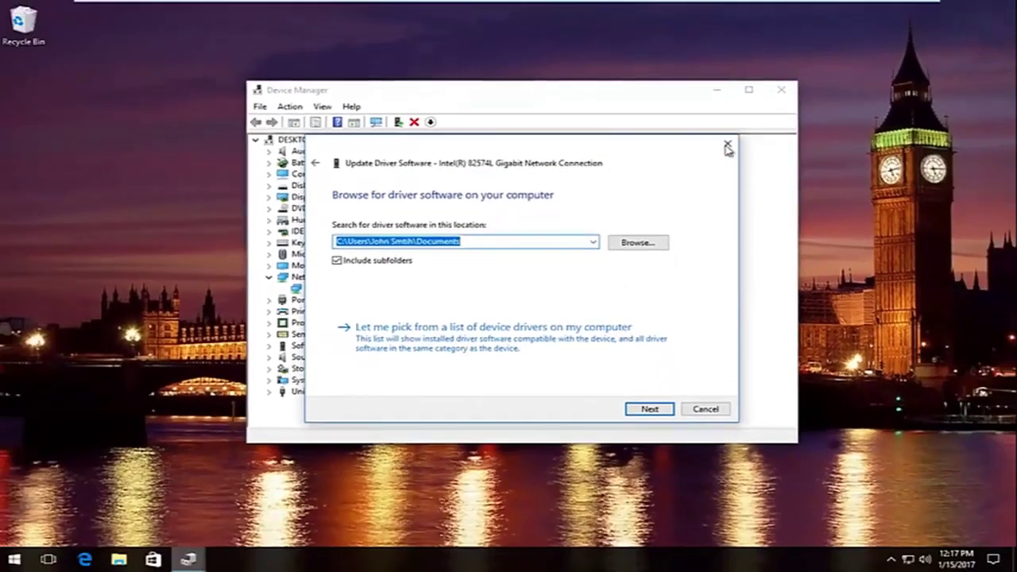
{"action": "left_click", "coordinate": [727, 146]}
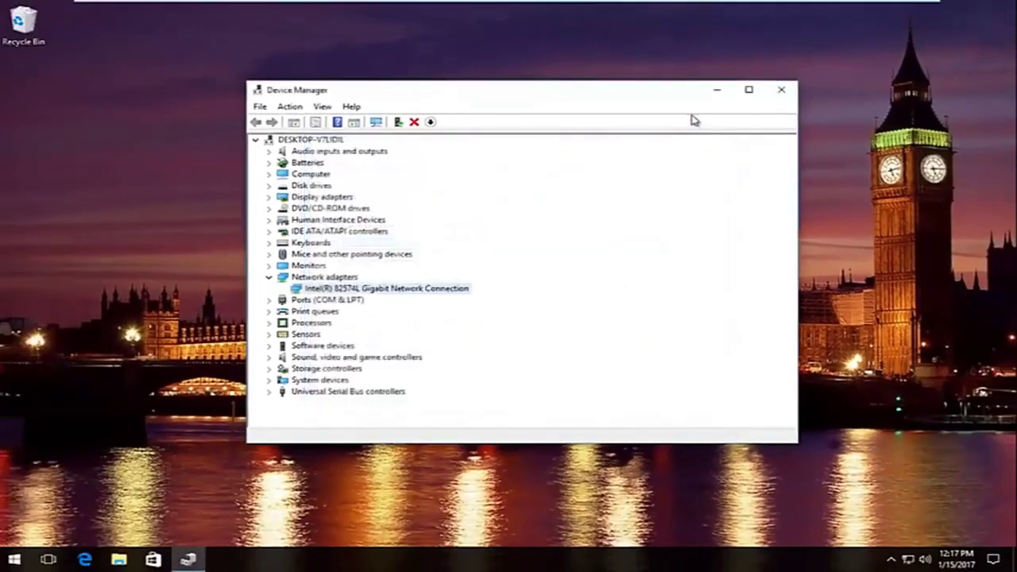